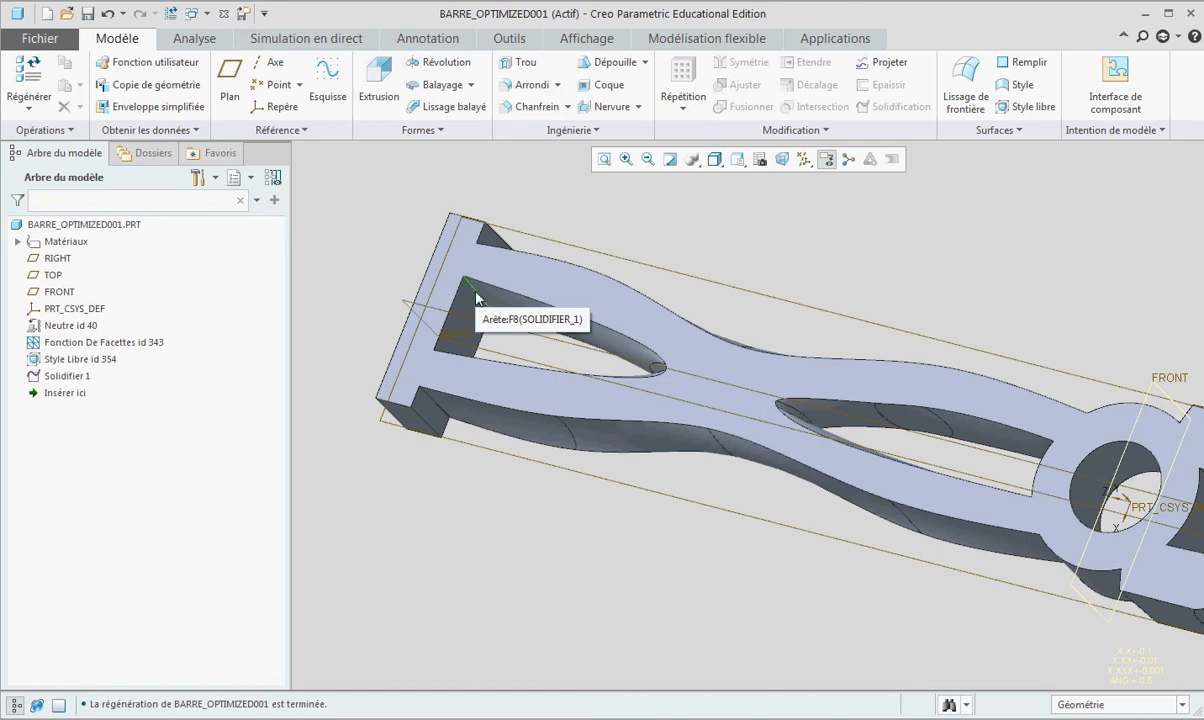
# Open the freestyle feature Style Libre id 354 of the bar for redefinition.
pyautogui.moveTo(477, 301)
pyautogui.mouseDown(button='middle')
pyautogui.moveTo(630, 383)
pyautogui.moveTo(787, 398)
pyautogui.moveTo(730, 395)
pyautogui.moveTo(766, 409)
pyautogui.mouseUp(button='middle')
pyautogui.scroll(-5, 613, 360)
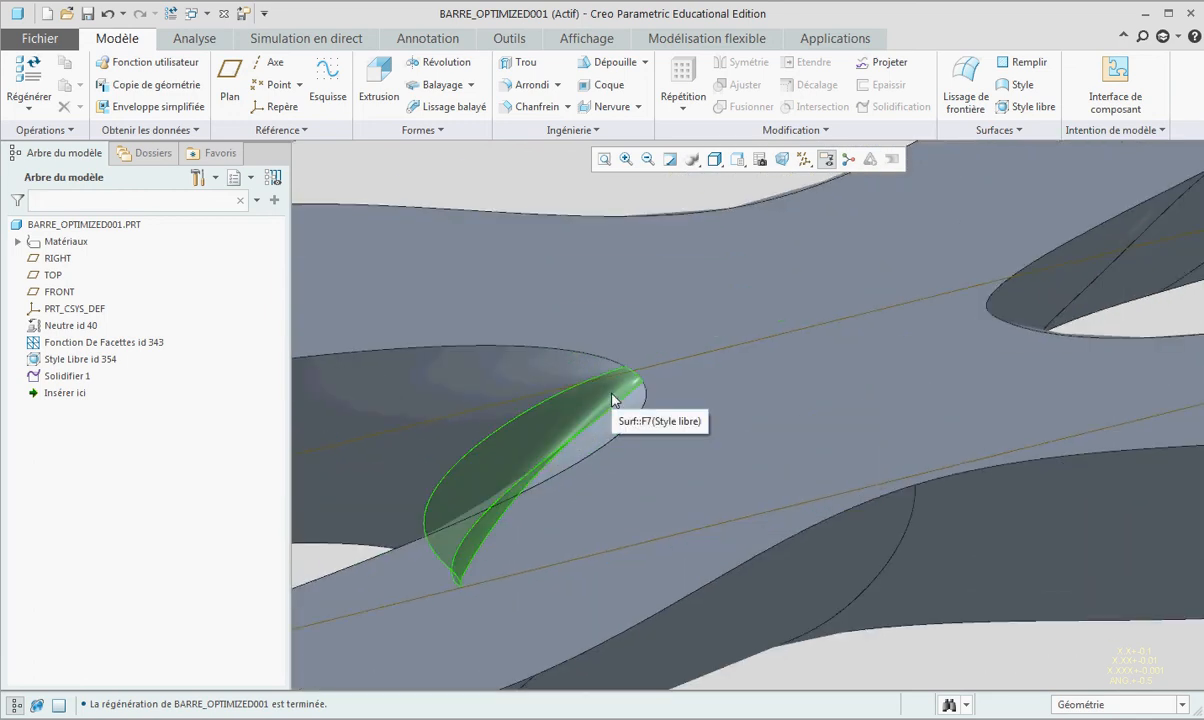
pyautogui.scroll(5, 614, 400)
pyautogui.click(99, 360)
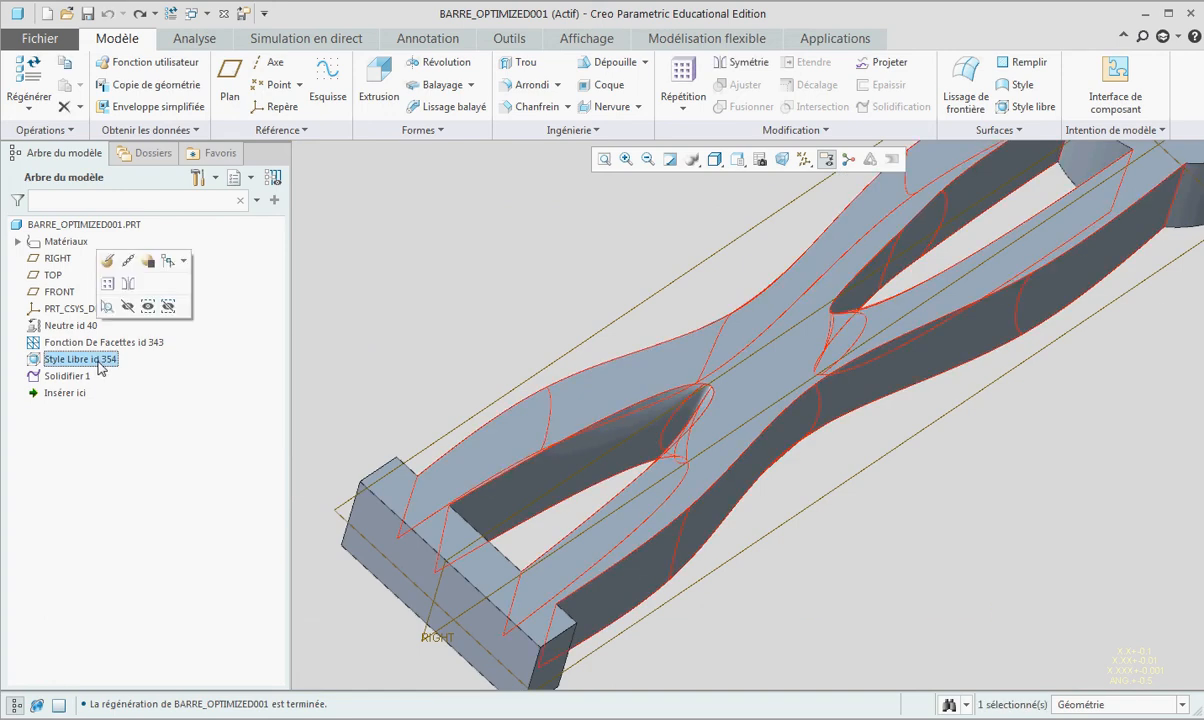
pyautogui.click(109, 264)
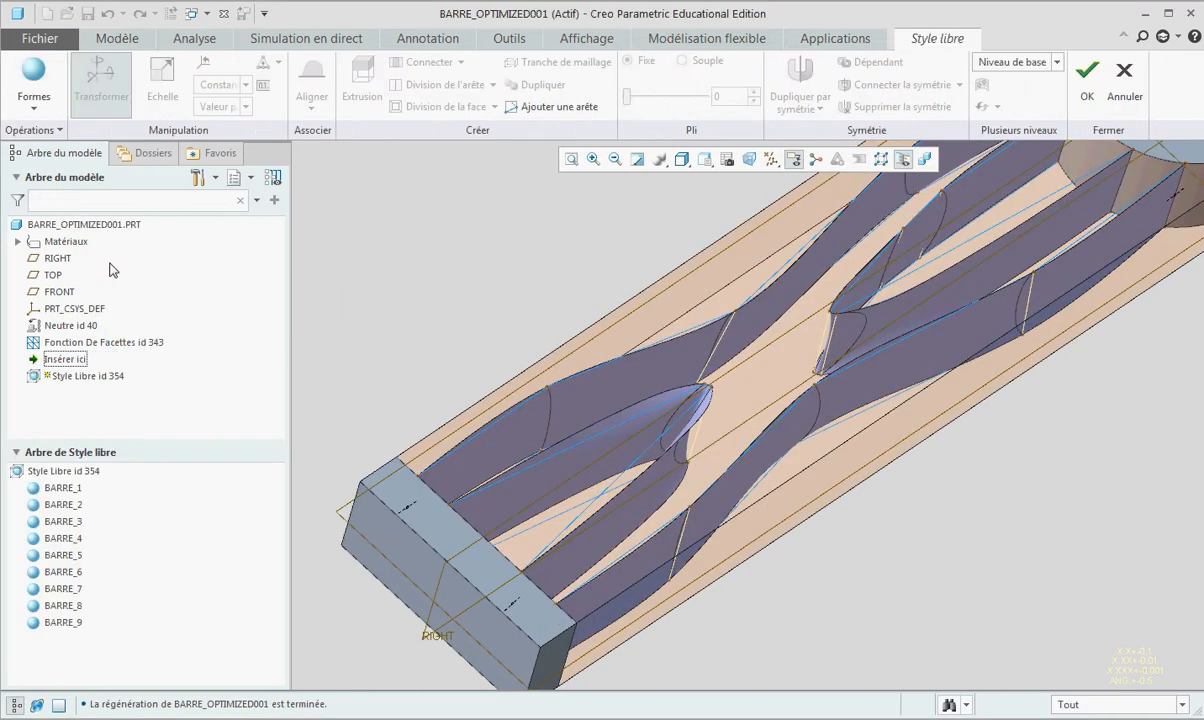
# Move one control vertex at the tip of BARRE_2's cavity outward, away from the neighbouring tip vertex.
pyautogui.scroll(-3, 586, 472)
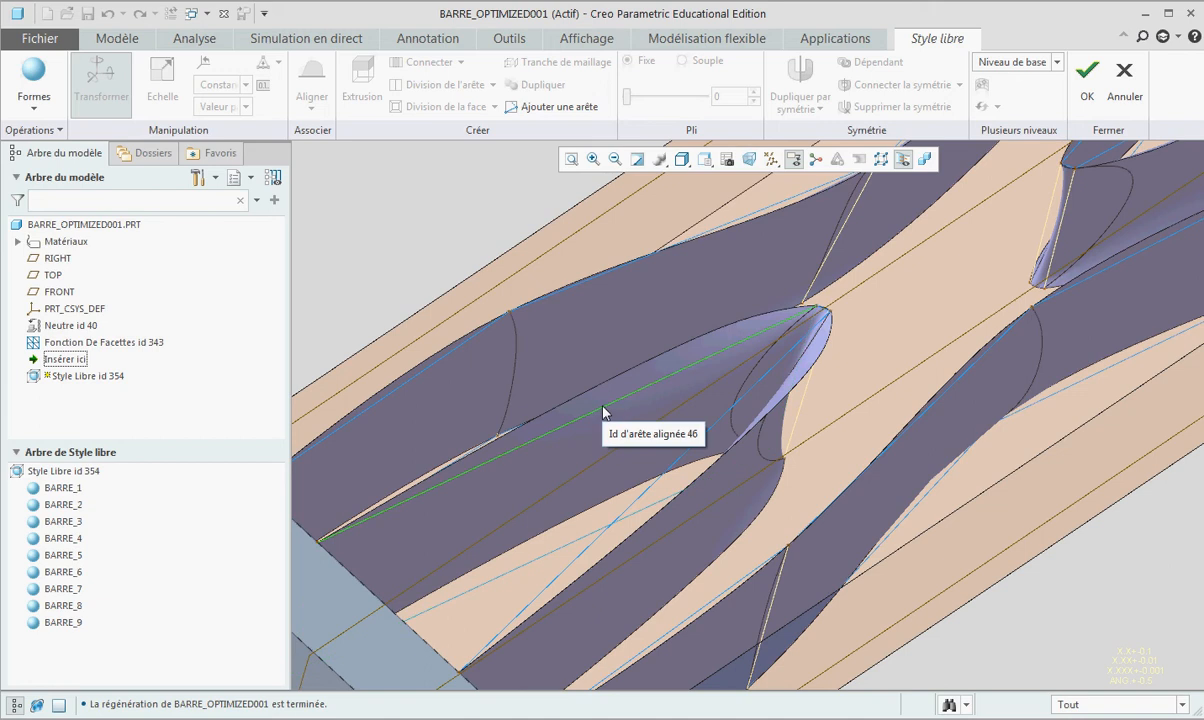
pyautogui.scroll(-3, 822, 302)
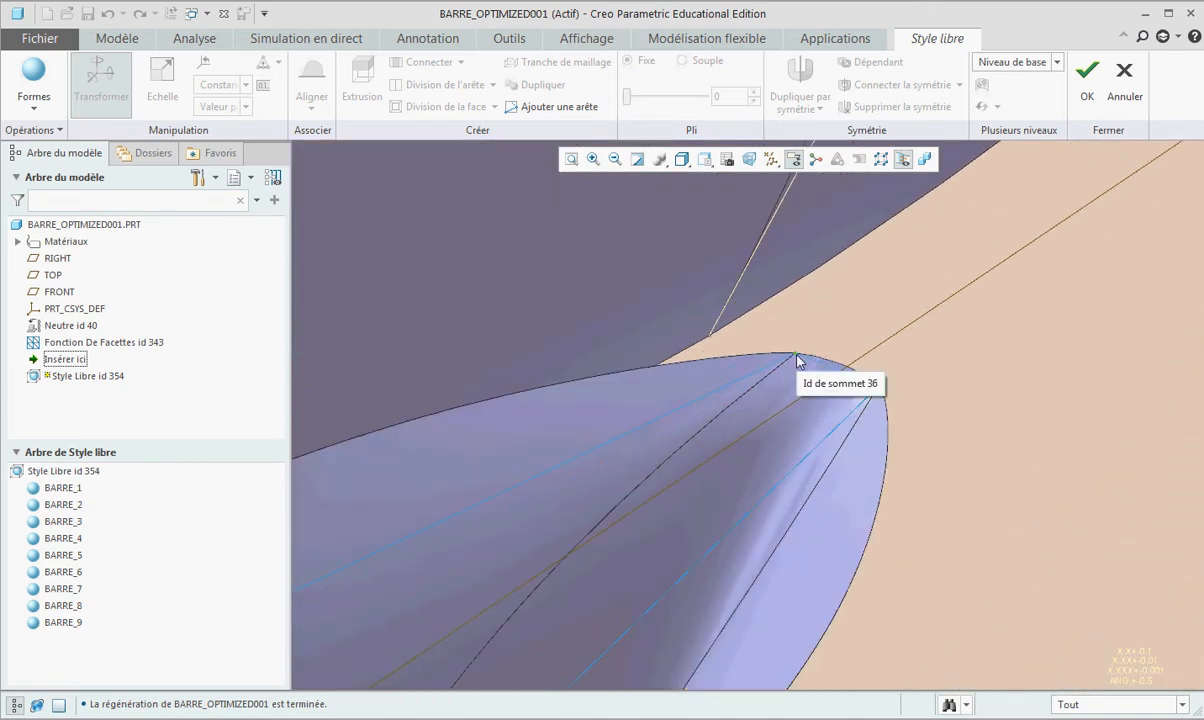
pyautogui.click(797, 356)
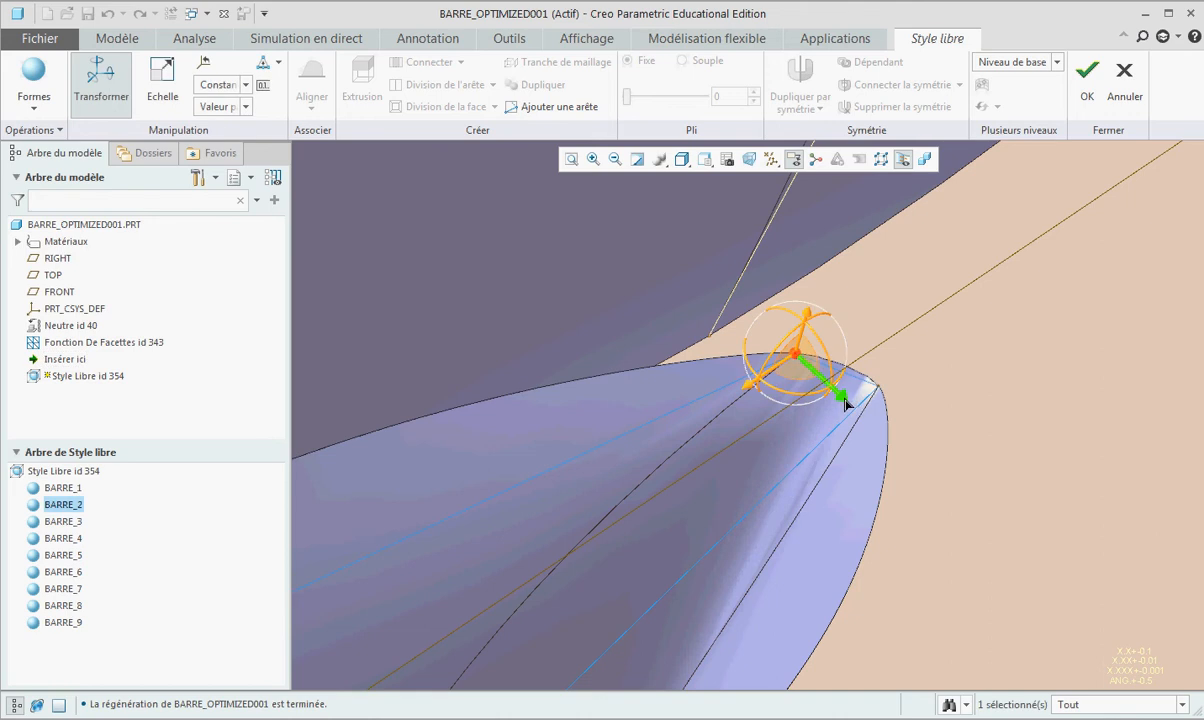
pyautogui.moveTo(845, 400); pyautogui.dragTo(727, 293)
pyautogui.moveTo(793, 457); pyautogui.dragTo(803, 470, button='middle')
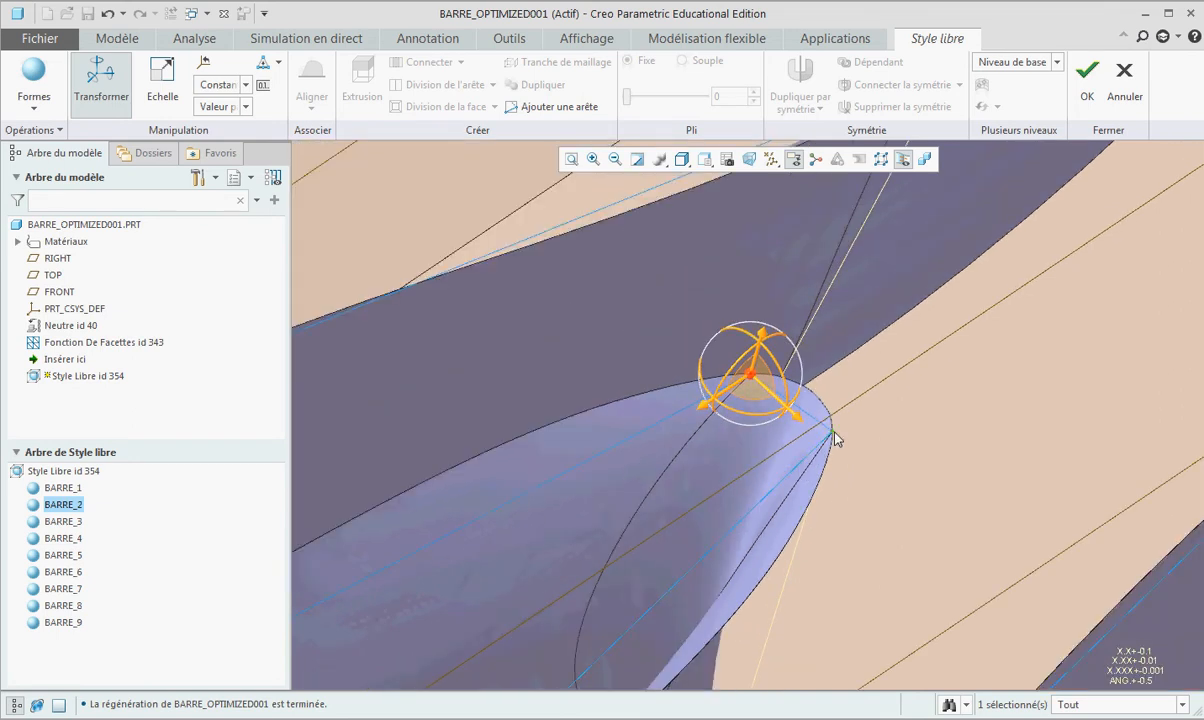
# Move the other tip vertex of BARRE_2 outward to widen the cavity end, and accept the freestyle feature.
pyautogui.click(834, 435)
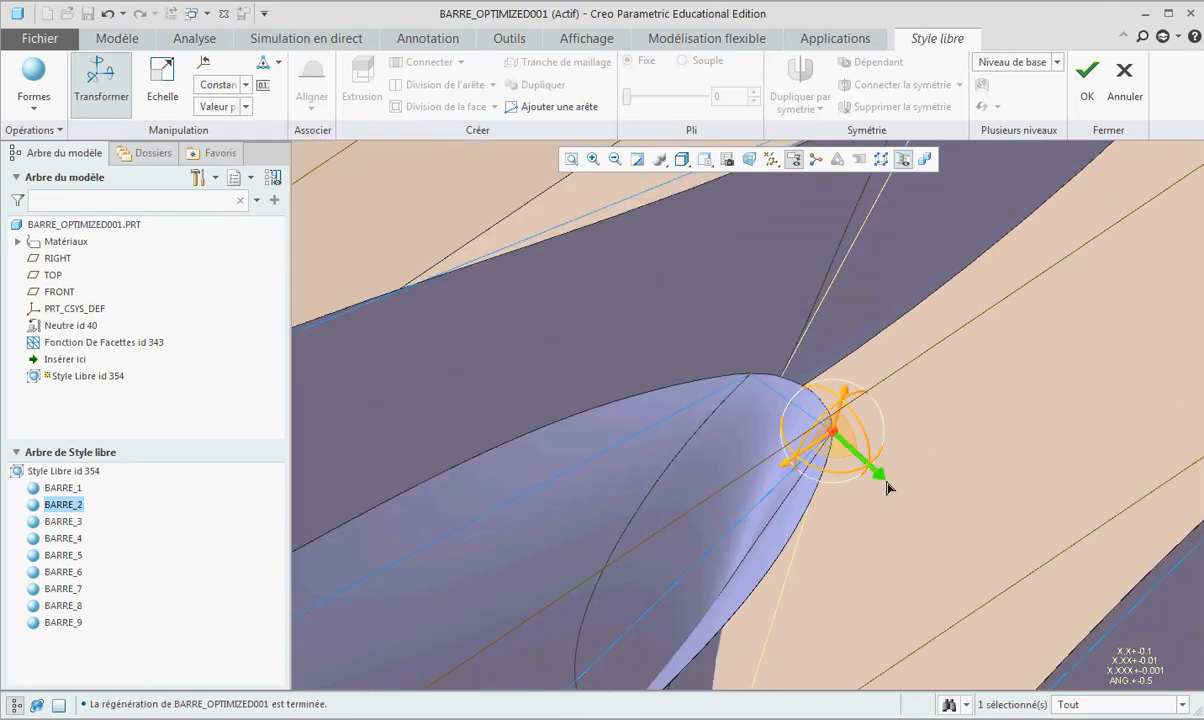
pyautogui.moveTo(882, 477)
pyautogui.mouseDown()
pyautogui.moveTo(964, 557)
pyautogui.moveTo(910, 470)
pyautogui.mouseUp()
pyautogui.scroll(2, 910, 468)
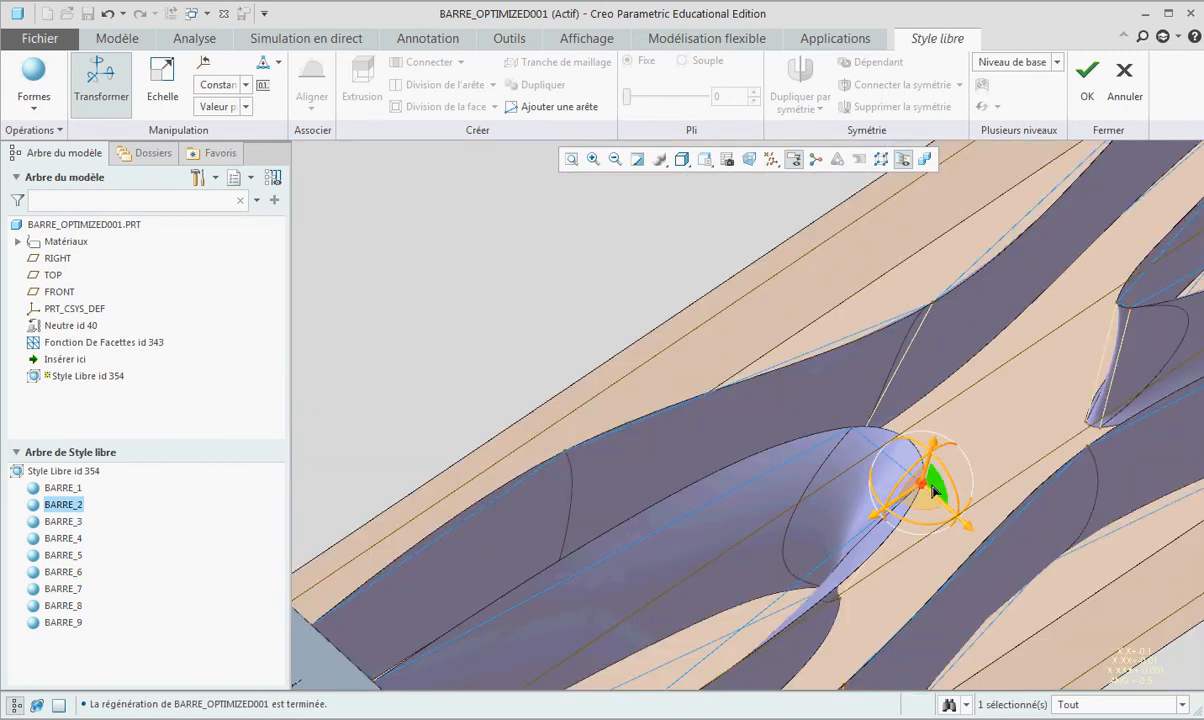
pyautogui.click(1087, 84)
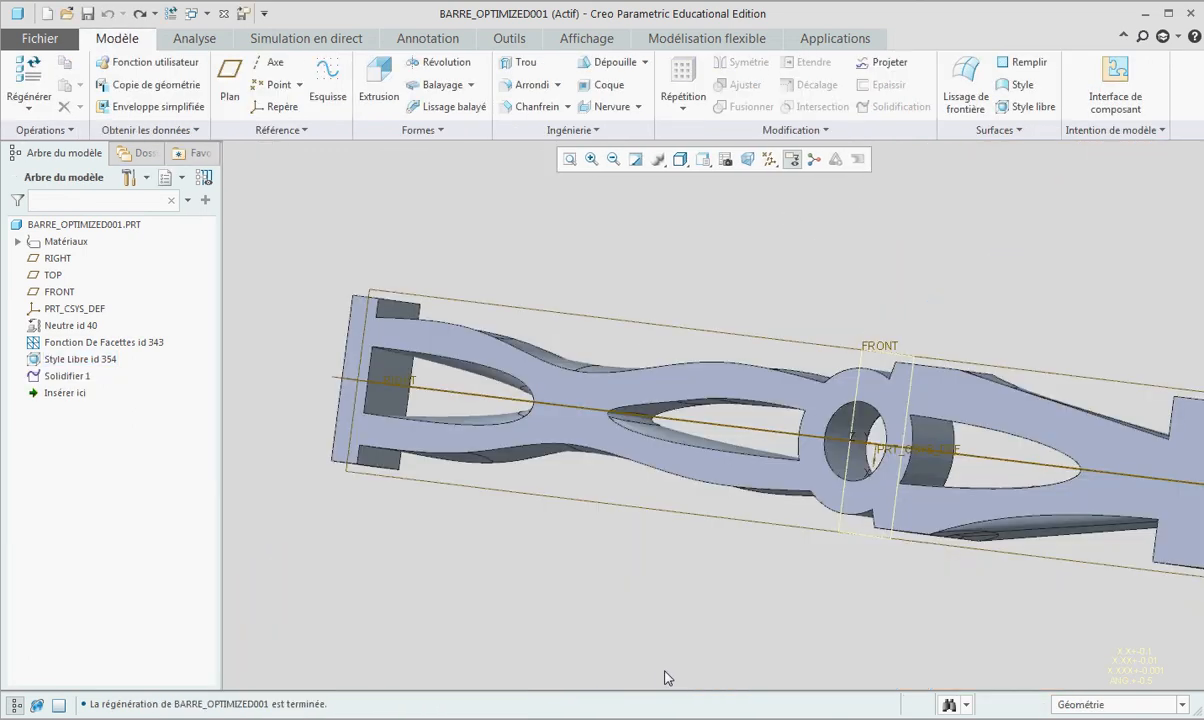
# Reopen Style Libre id 354 and divide the long inner side face of BARRE_4 beside the hub at 75 %.
pyautogui.click(101, 362)
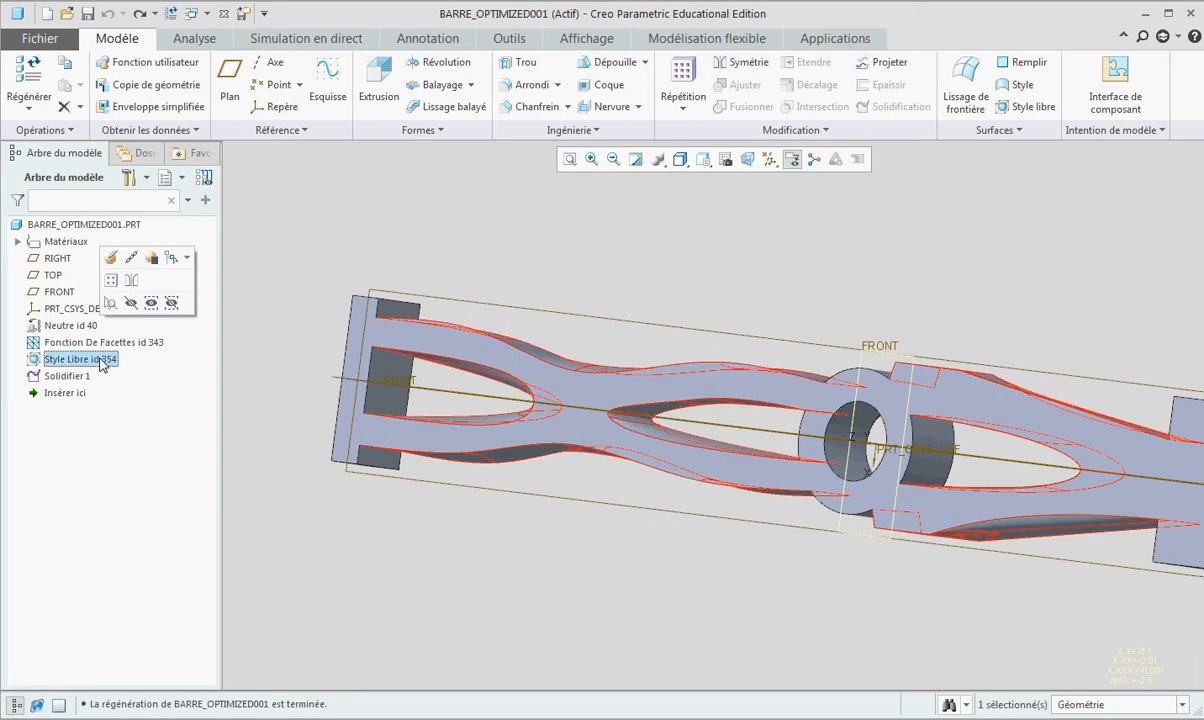
pyautogui.click(112, 259)
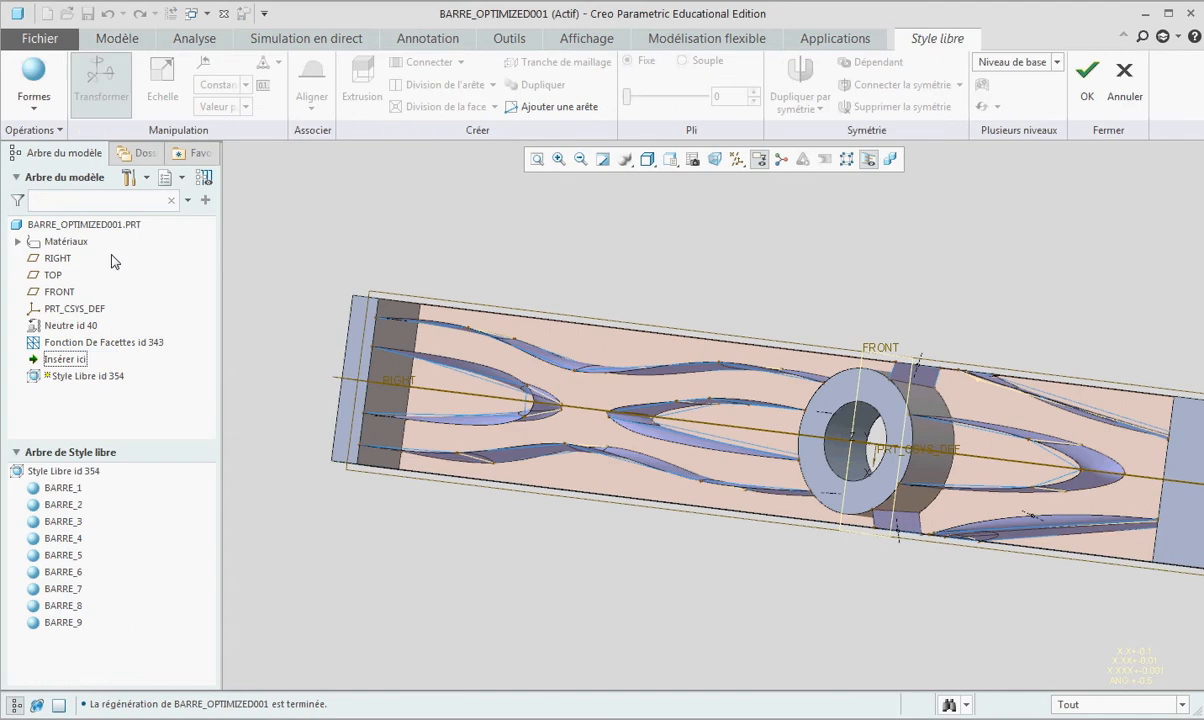
pyautogui.scroll(3, 760, 414)
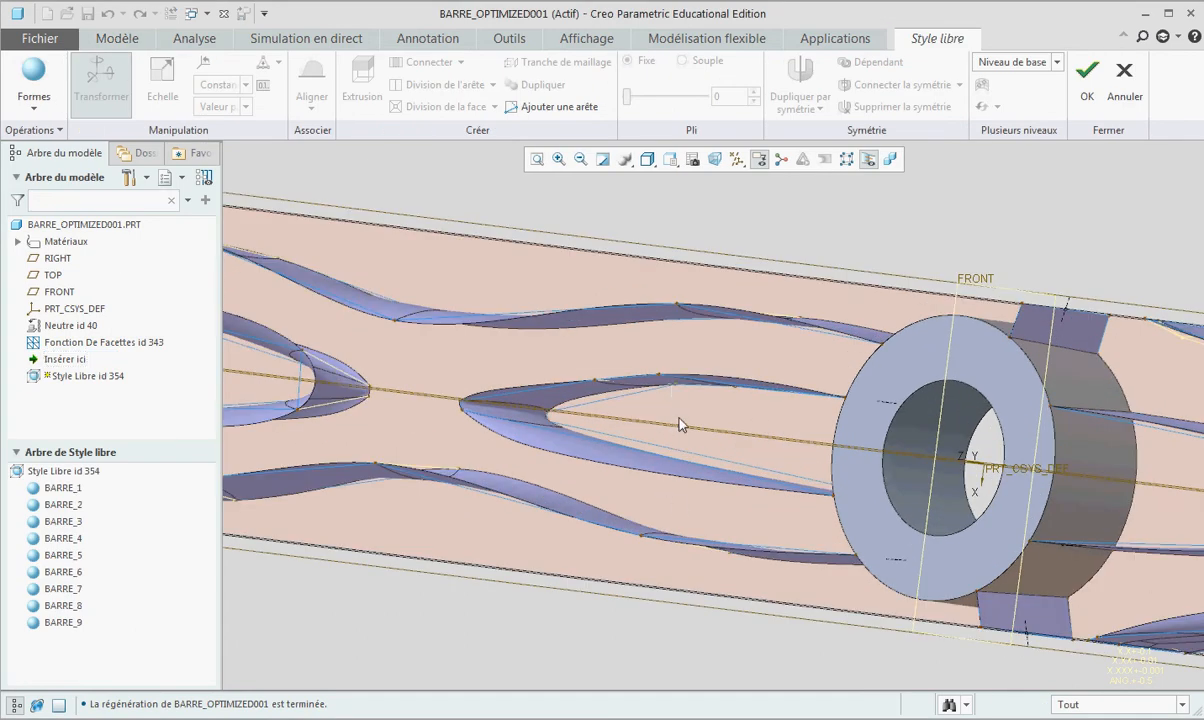
pyautogui.moveTo(669, 434); pyautogui.dragTo(670, 461, button='middle')
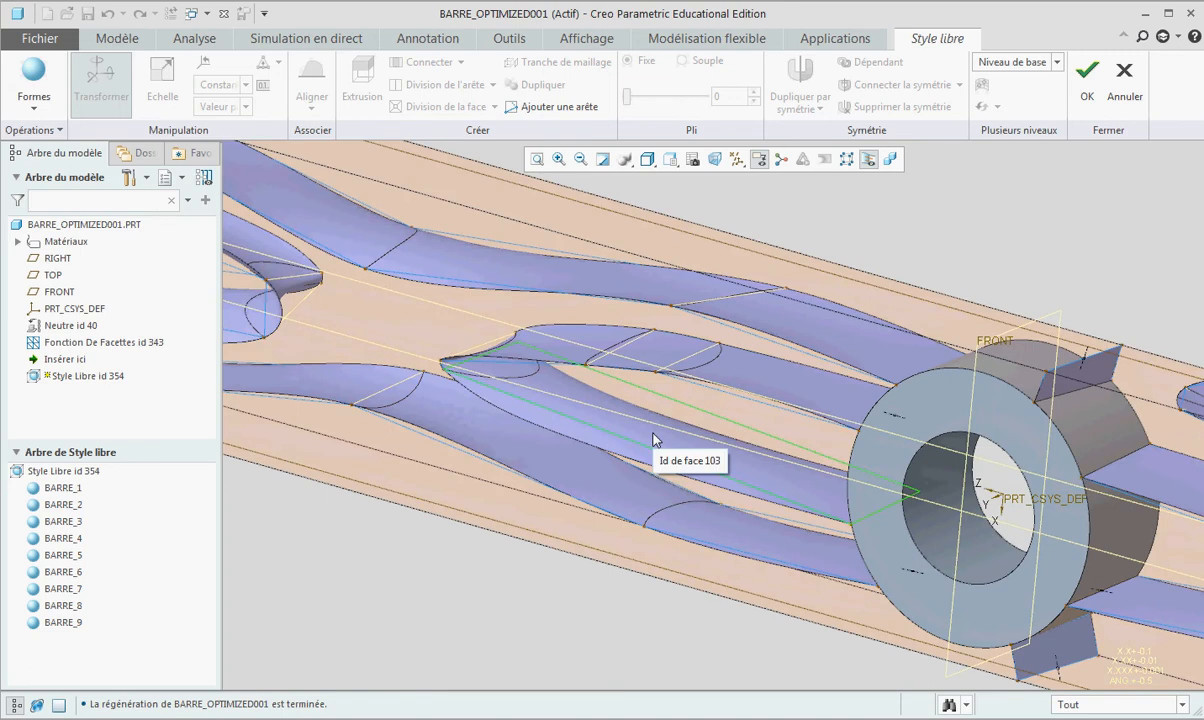
pyautogui.click(653, 440)
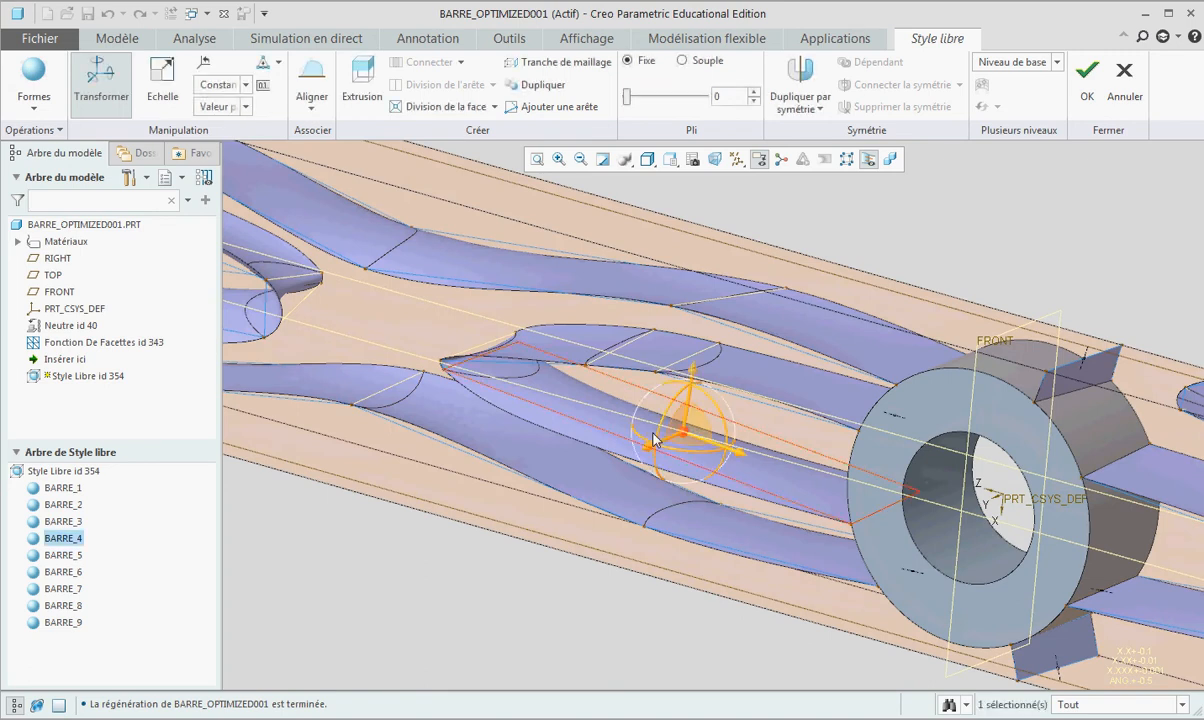
pyautogui.click(493, 105)
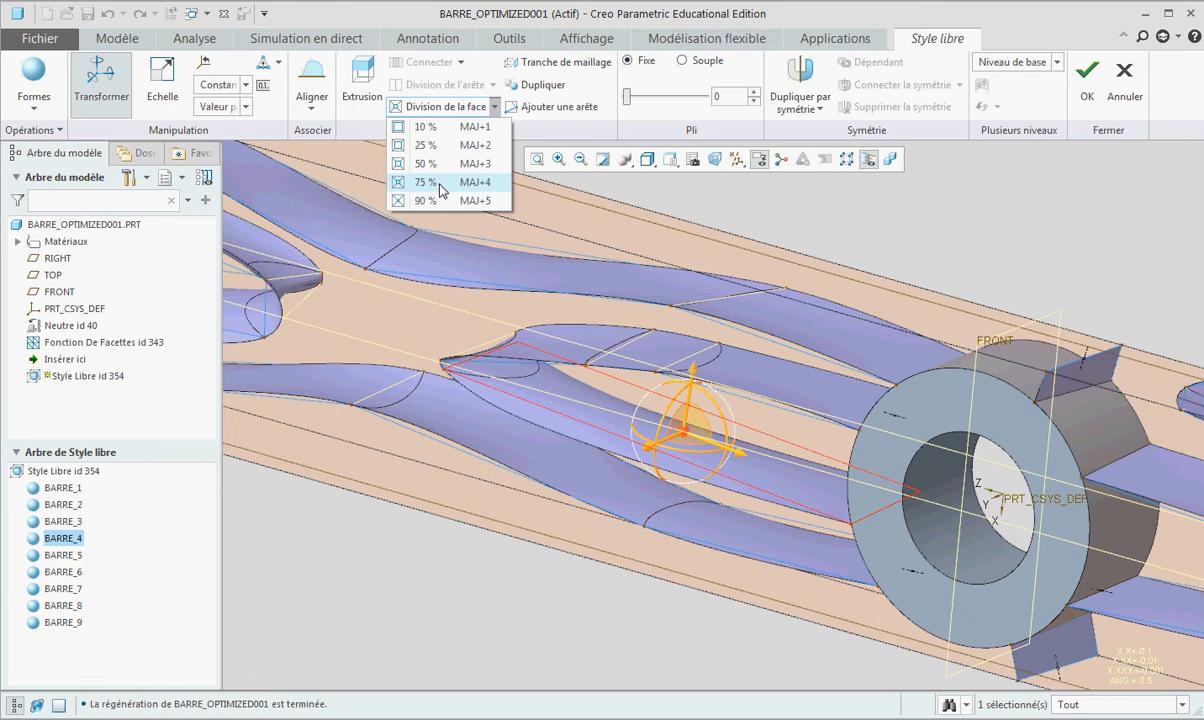
pyautogui.click(441, 188)
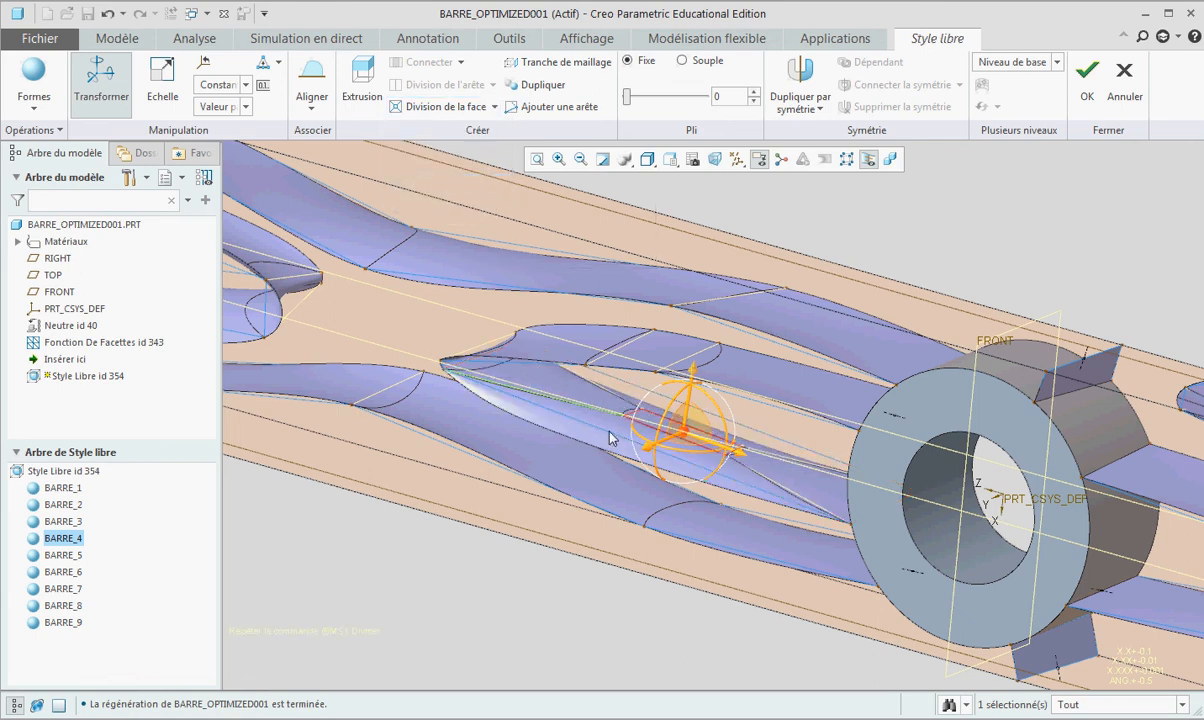
# Connect the divided face of BARRE_4 to the small face on the opposite inner side, and accept the freestyle feature.
pyautogui.moveTo(745, 447)
pyautogui.mouseDown(button='middle')
pyautogui.moveTo(760, 449)
pyautogui.moveTo(734, 443)
pyautogui.mouseUp(button='middle')
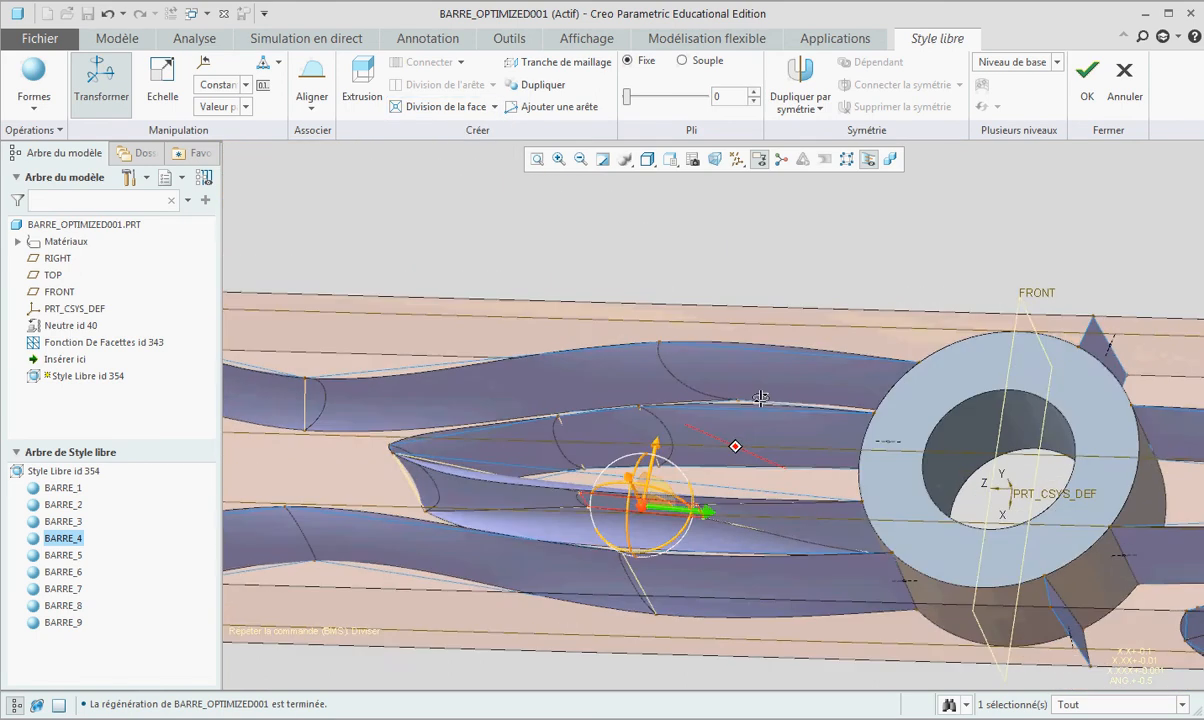
pyautogui.keyDown('ctrl'); pyautogui.click(628, 440); pyautogui.keyUp('ctrl')
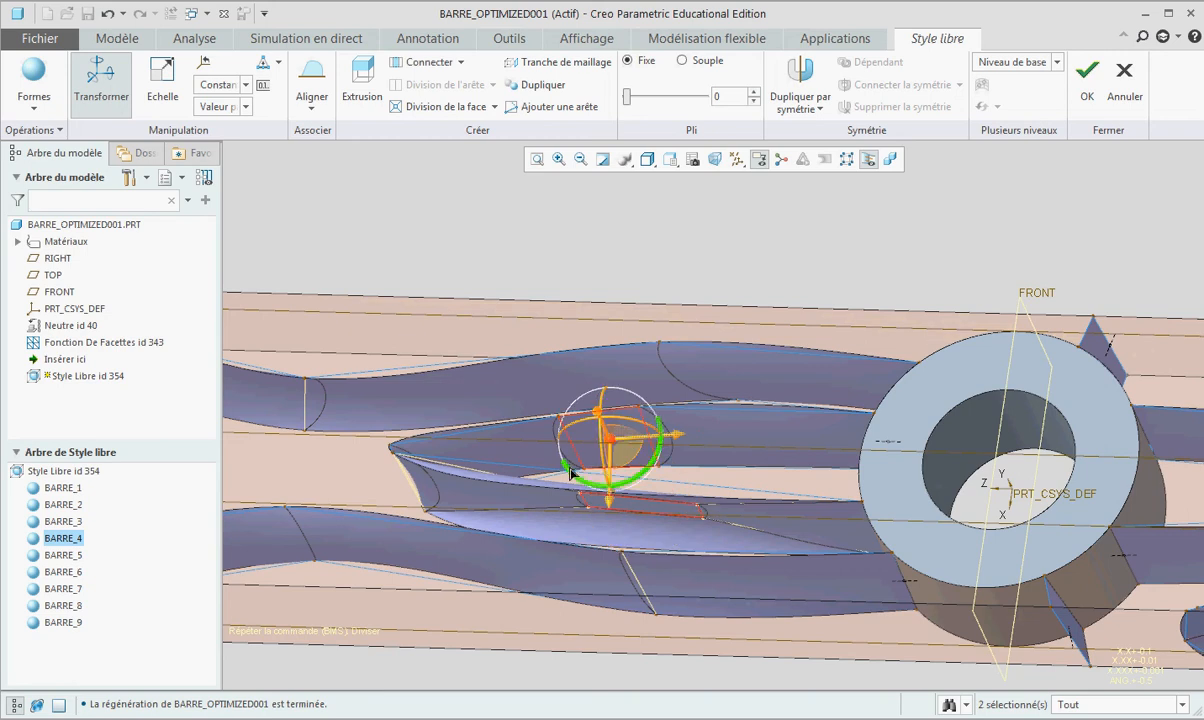
pyautogui.moveTo(687, 423)
pyautogui.mouseDown(button='middle')
pyautogui.moveTo(720, 470)
pyautogui.moveTo(700, 440)
pyautogui.mouseUp(button='middle')
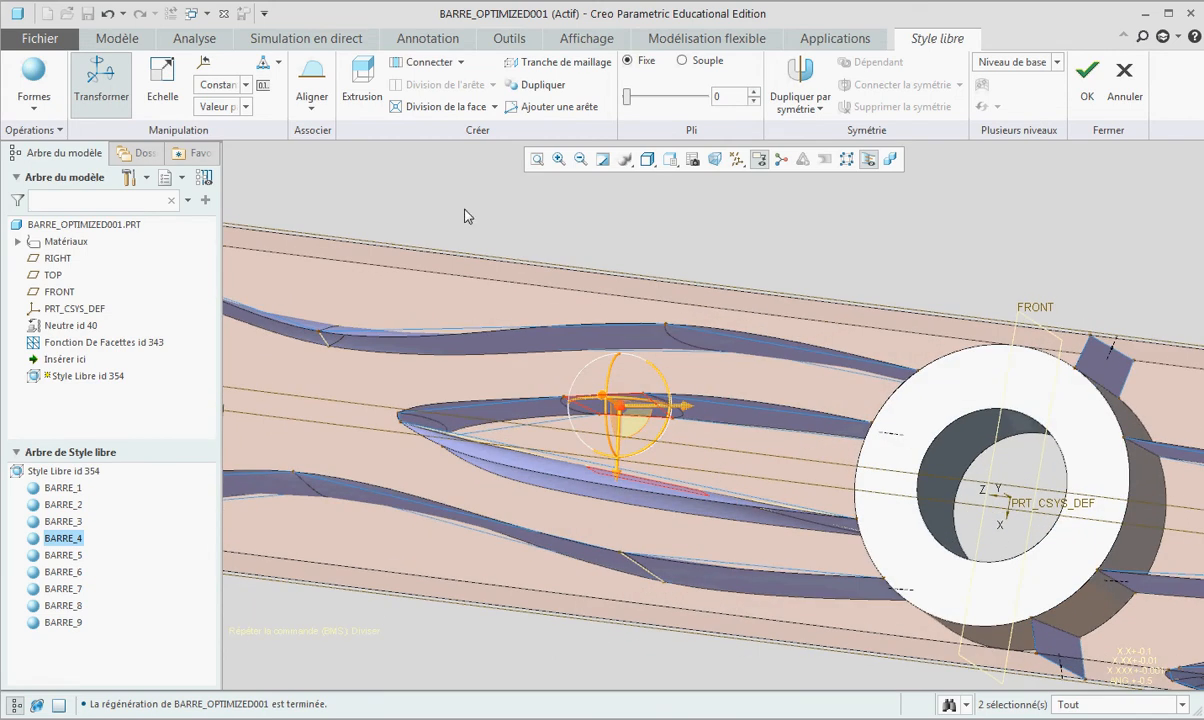
pyautogui.click(423, 64)
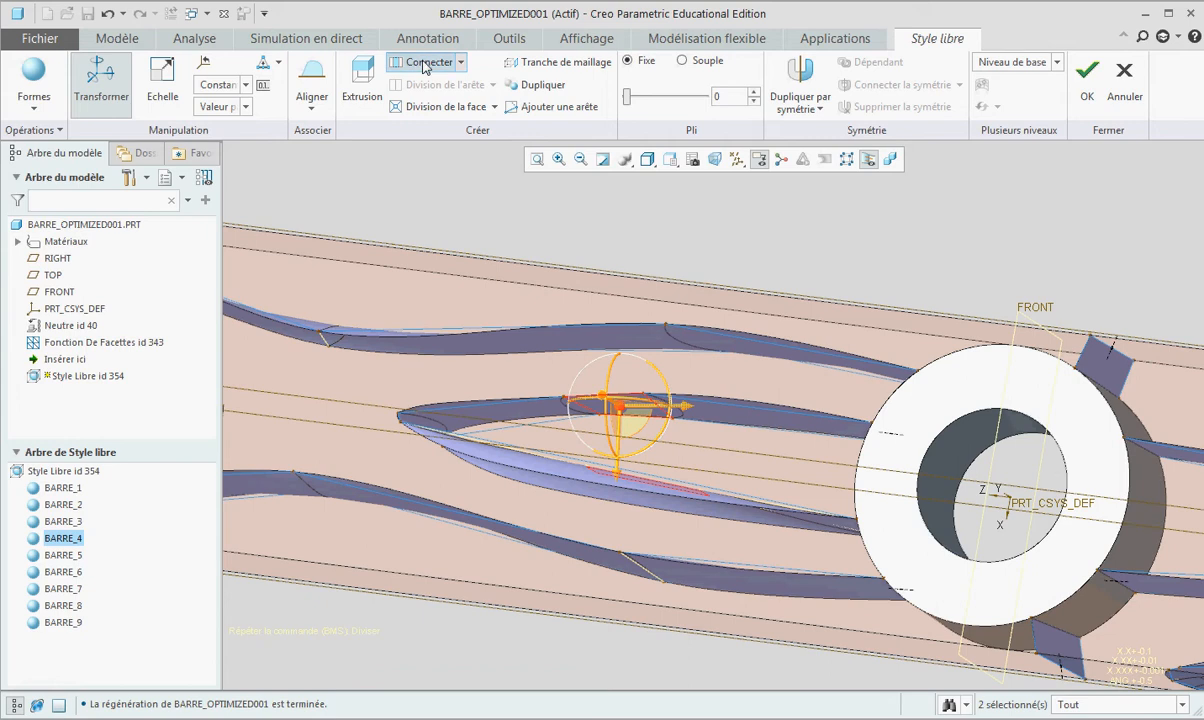
pyautogui.click(1086, 97)
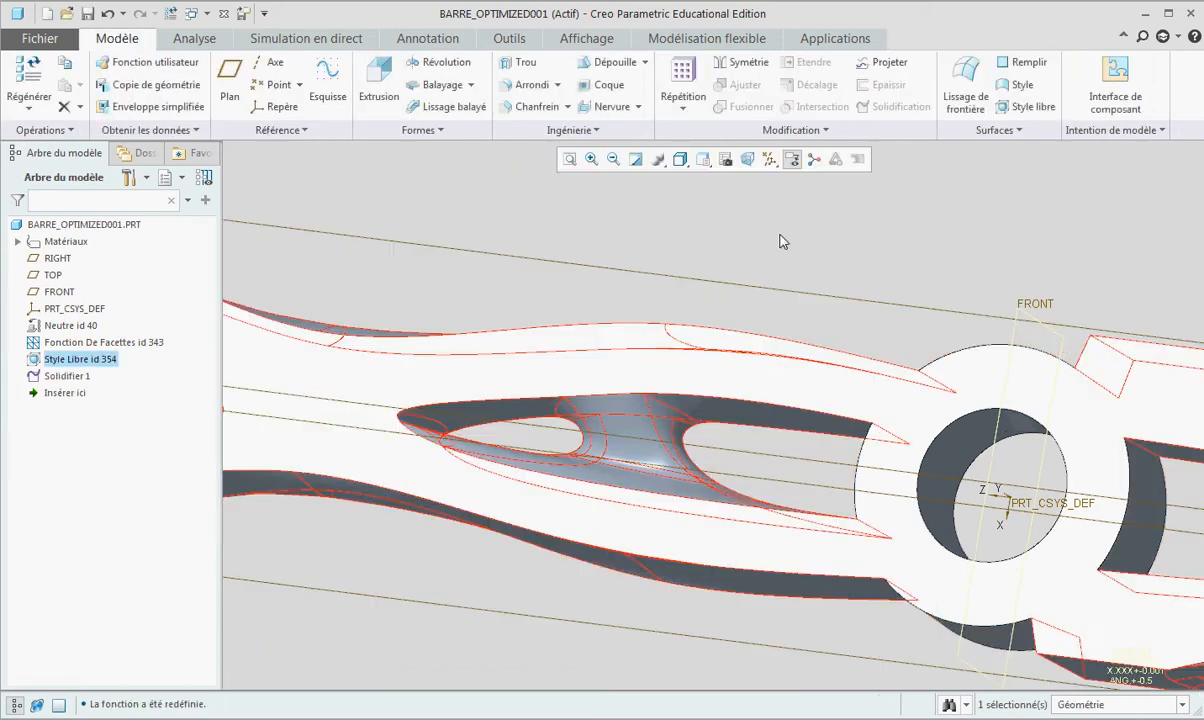
pyautogui.moveTo(769, 245); pyautogui.dragTo(732, 246, button='middle')
pyautogui.click(614, 245)
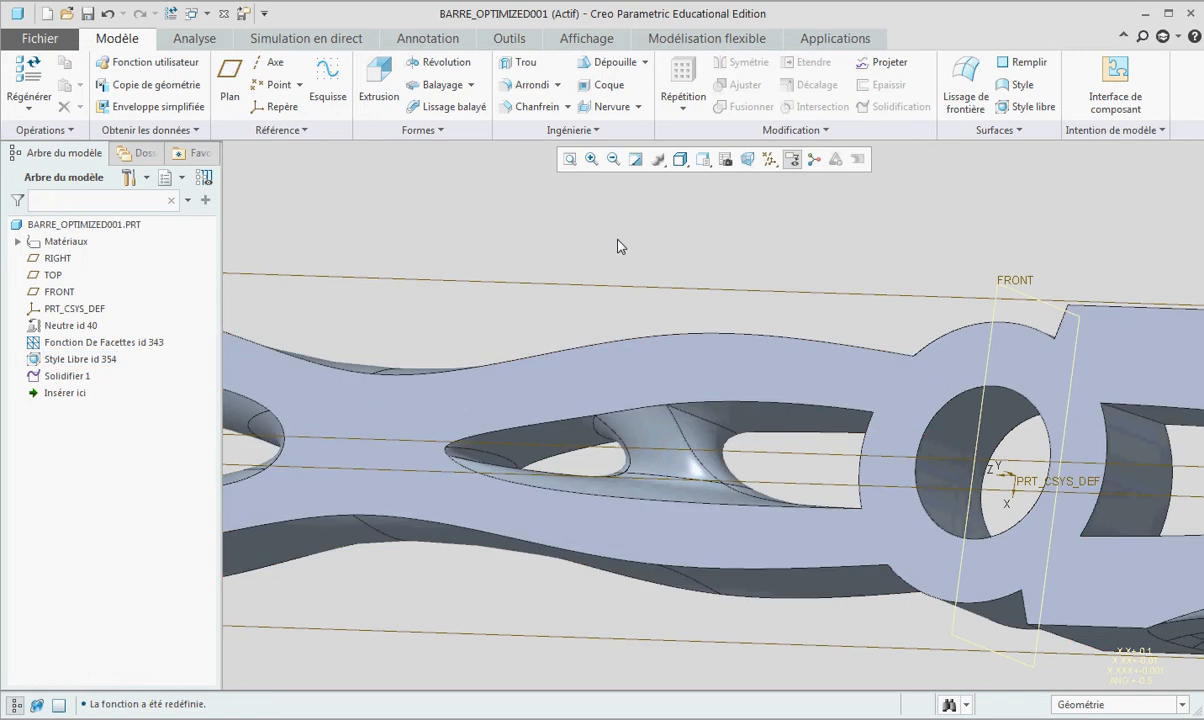
pyautogui.moveTo(629, 253)
pyautogui.mouseDown(button='middle')
pyautogui.moveTo(649, 285)
pyautogui.moveTo(677, 261)
pyautogui.moveTo(669, 236)
pyautogui.moveTo(608, 262)
pyautogui.moveTo(586, 236)
pyautogui.moveTo(629, 245)
pyautogui.mouseUp(button='middle')
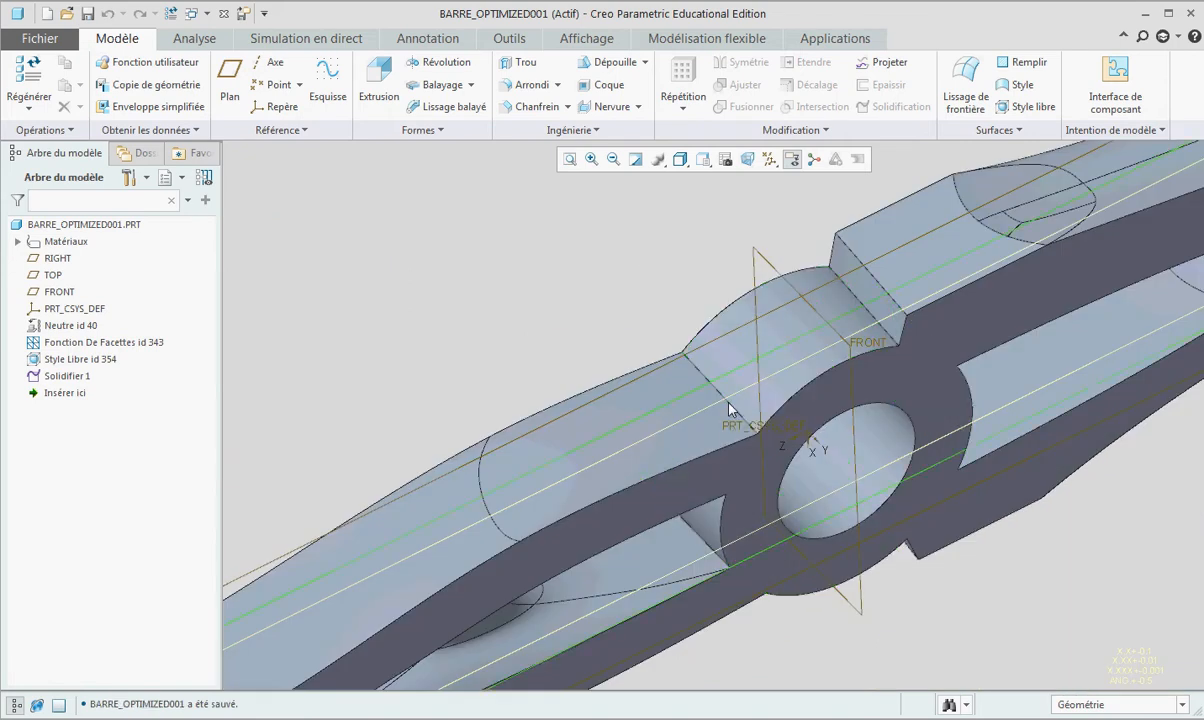
# Reopen Style Libre id 354 and split BARRE_3's end edge against the hub with 3 divisions.
pyautogui.click(110, 362)
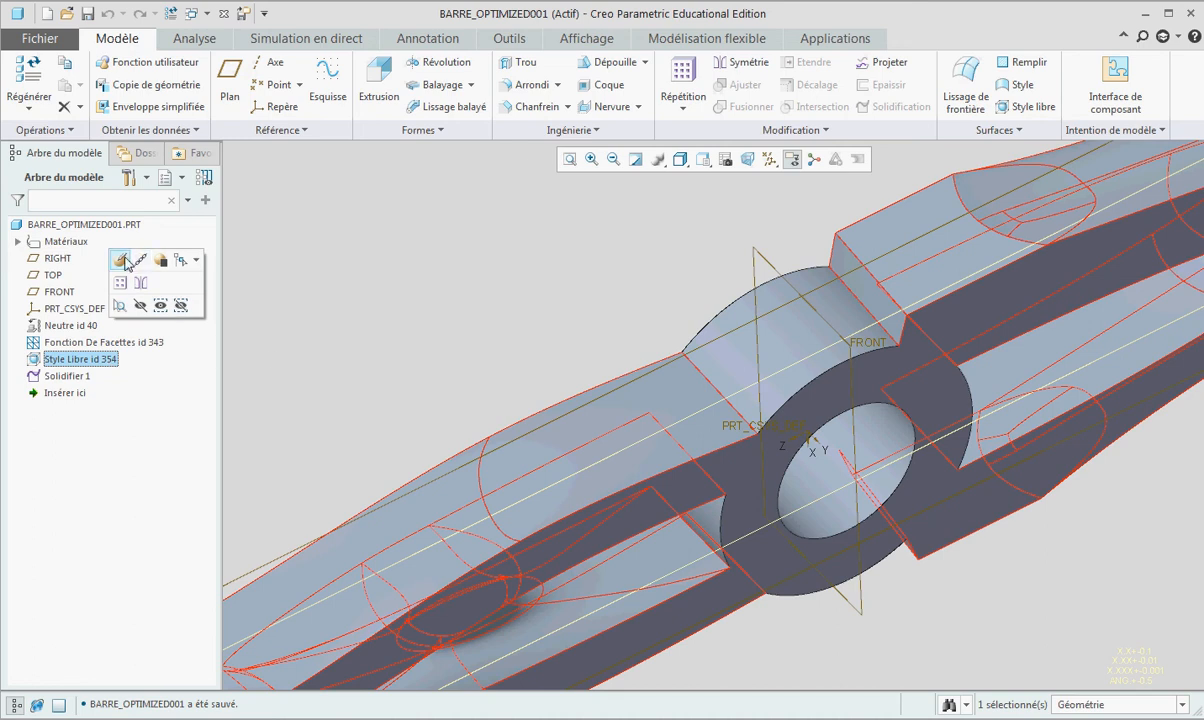
pyautogui.click(123, 260)
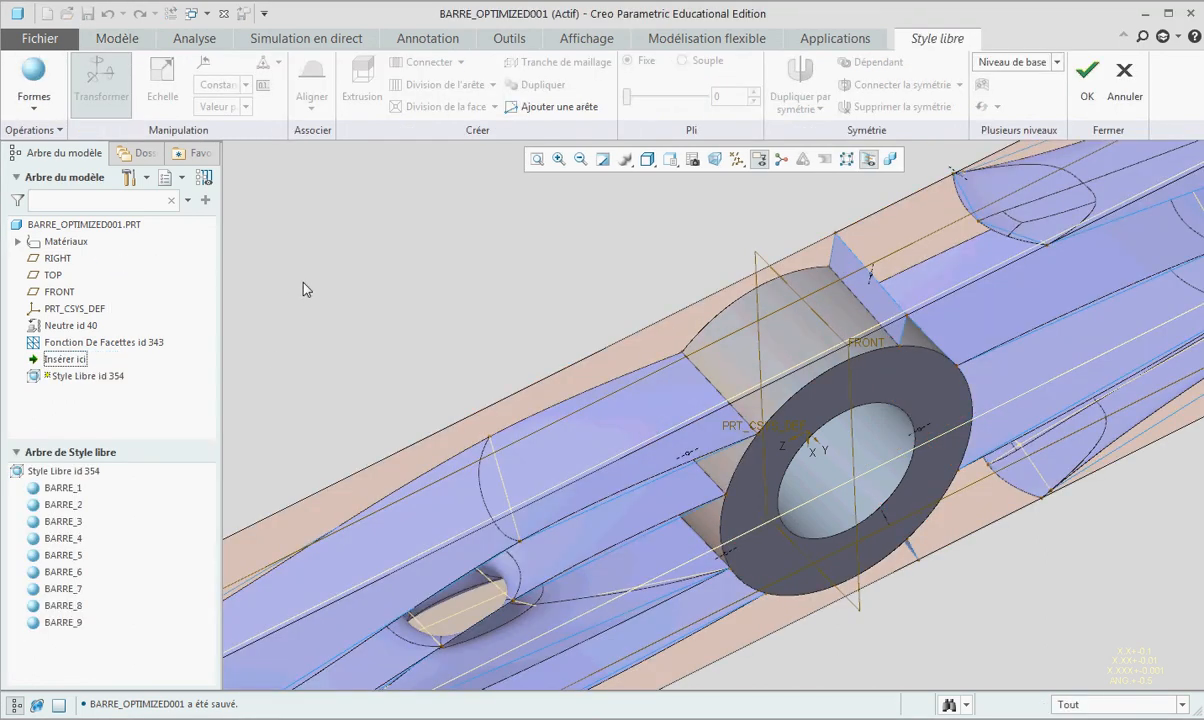
pyautogui.click(720, 396)
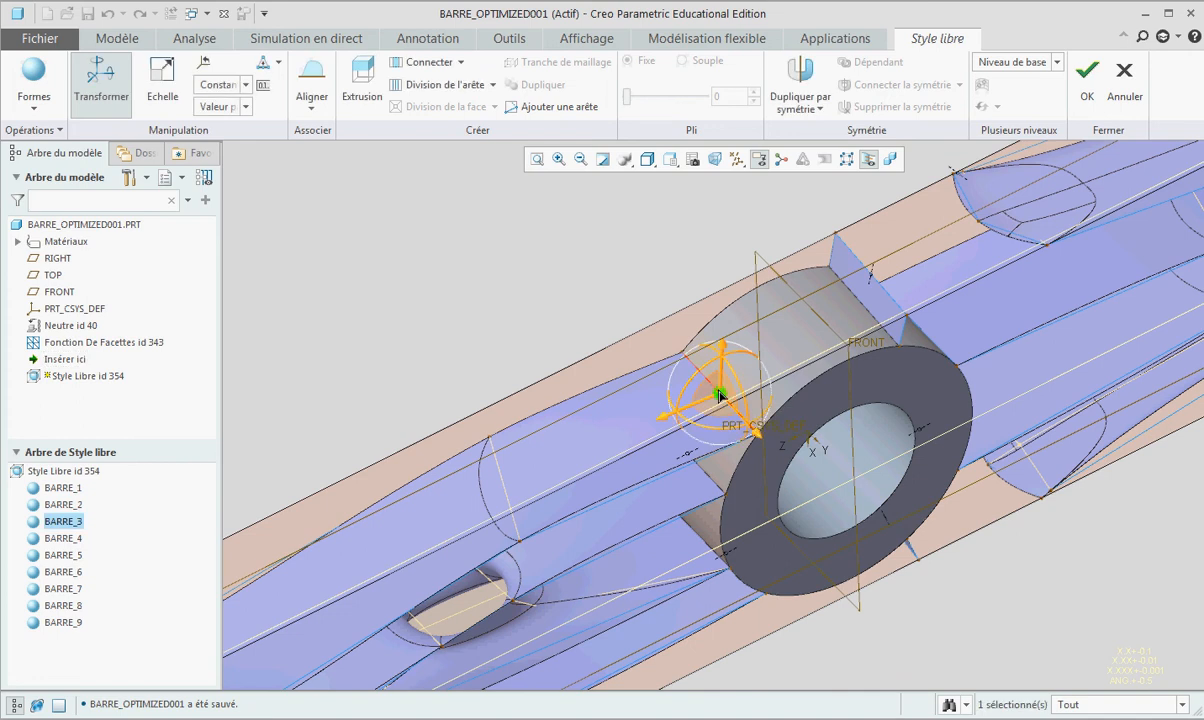
pyautogui.click(492, 86)
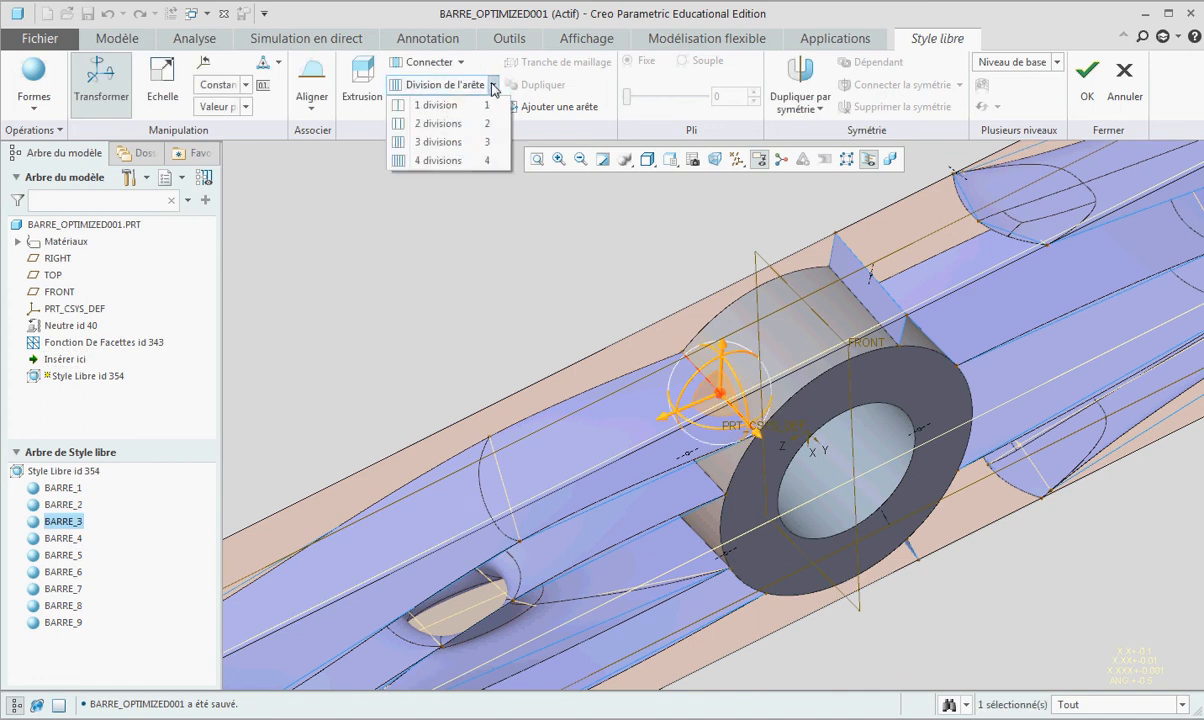
pyautogui.click(446, 142)
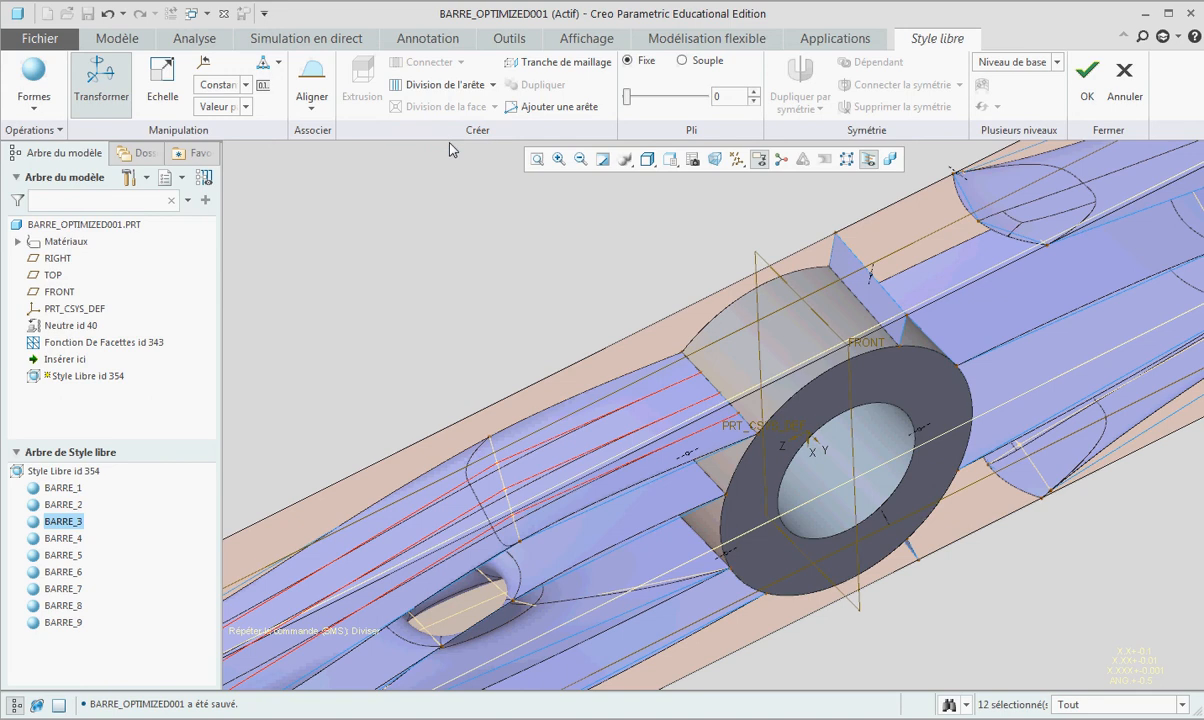
# Add the two middle segments of BARRE_3's end edge at the hub to the selection and pull the selected edges outward.
pyautogui.scroll(-2, 714, 390)
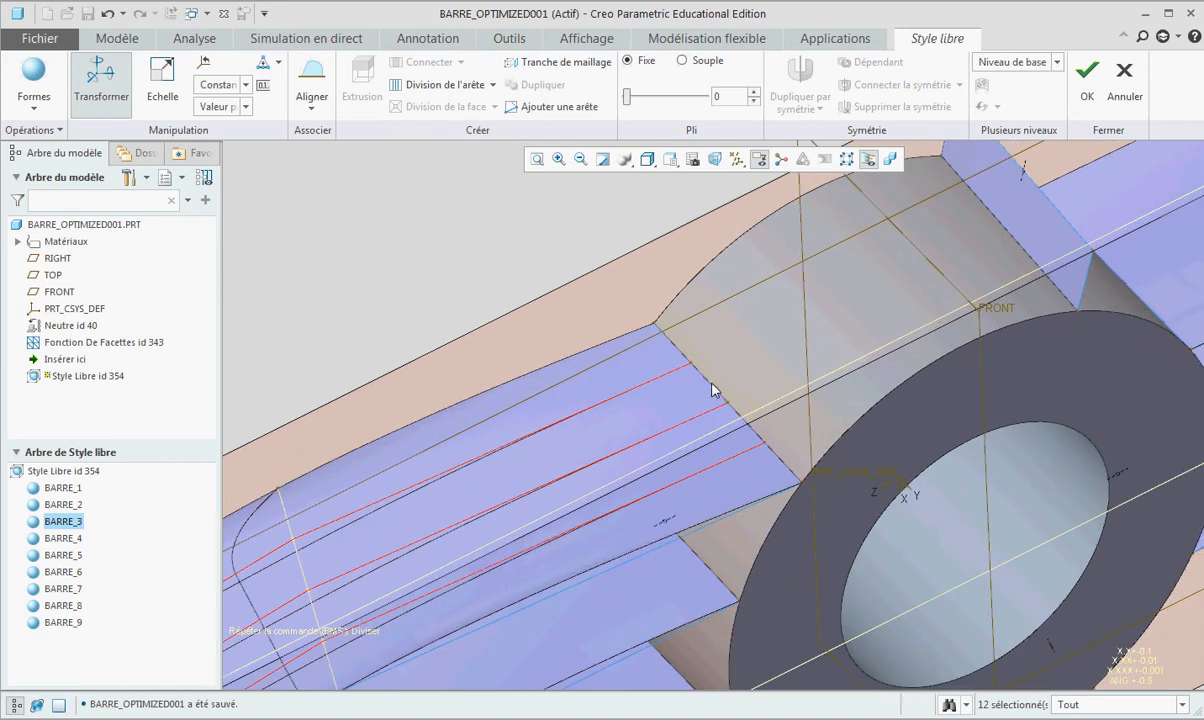
pyautogui.click(712, 391)
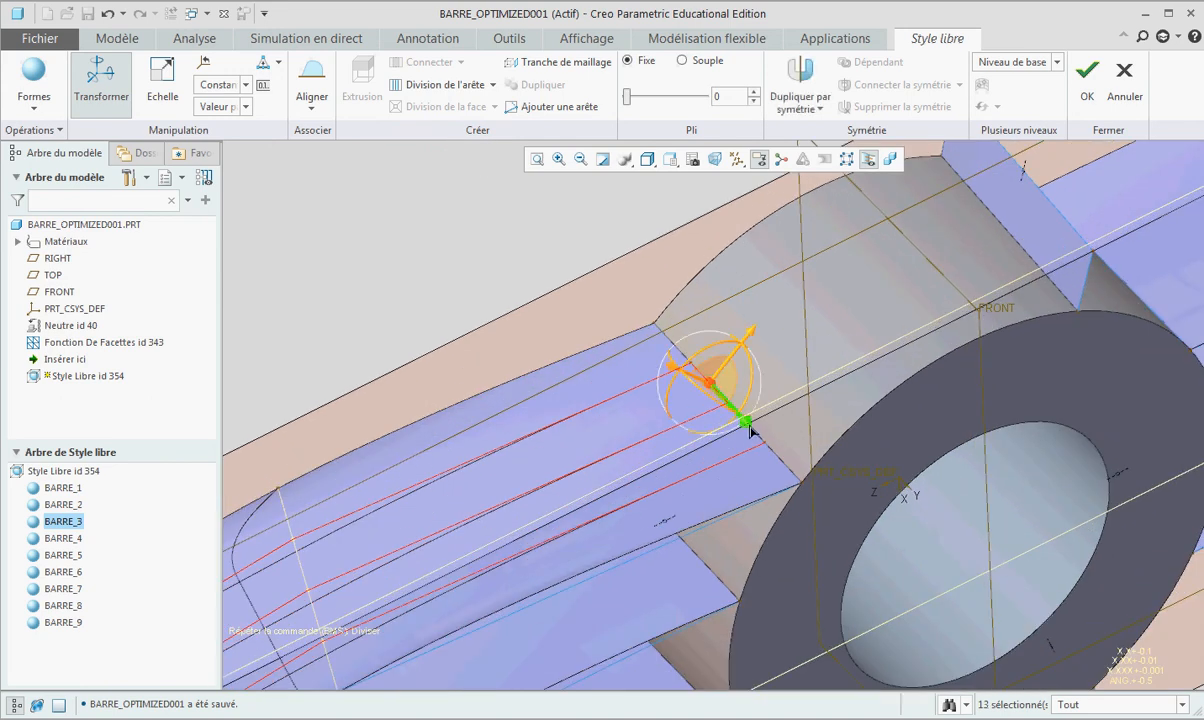
pyautogui.scroll(-3, 750, 436)
pyautogui.scroll(2, 755, 417)
pyautogui.click(754, 410)
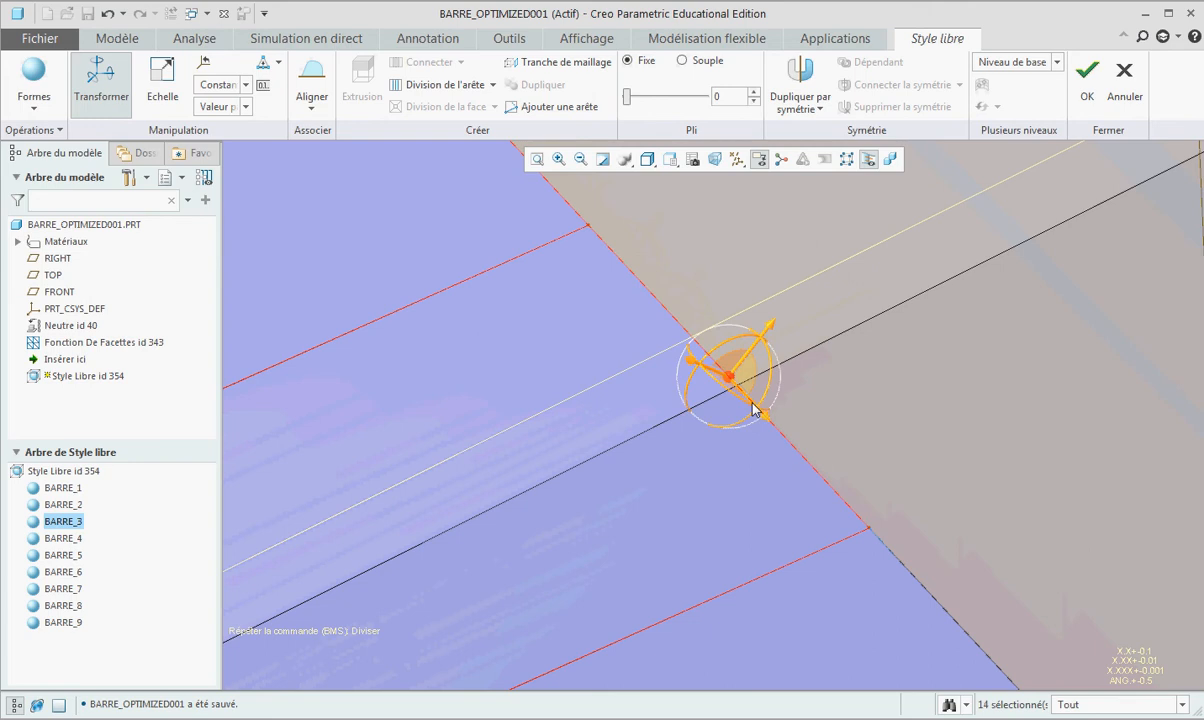
pyautogui.scroll(3, 730, 418)
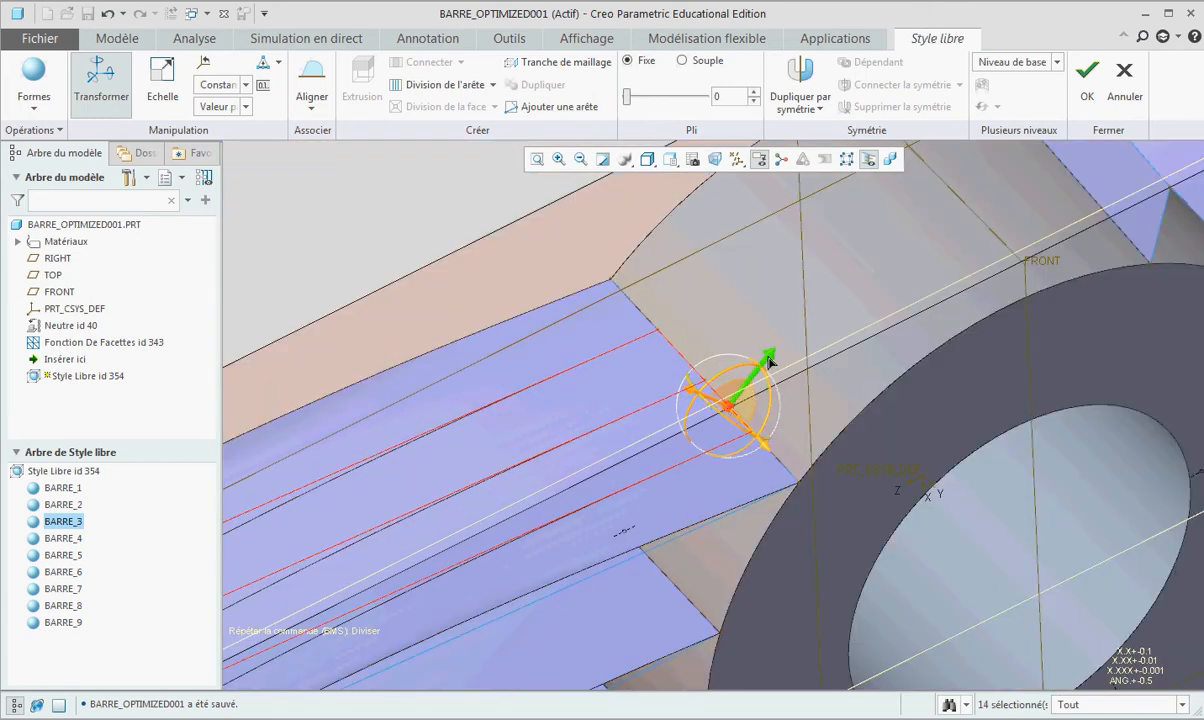
pyautogui.moveTo(770, 360); pyautogui.dragTo(840, 292)
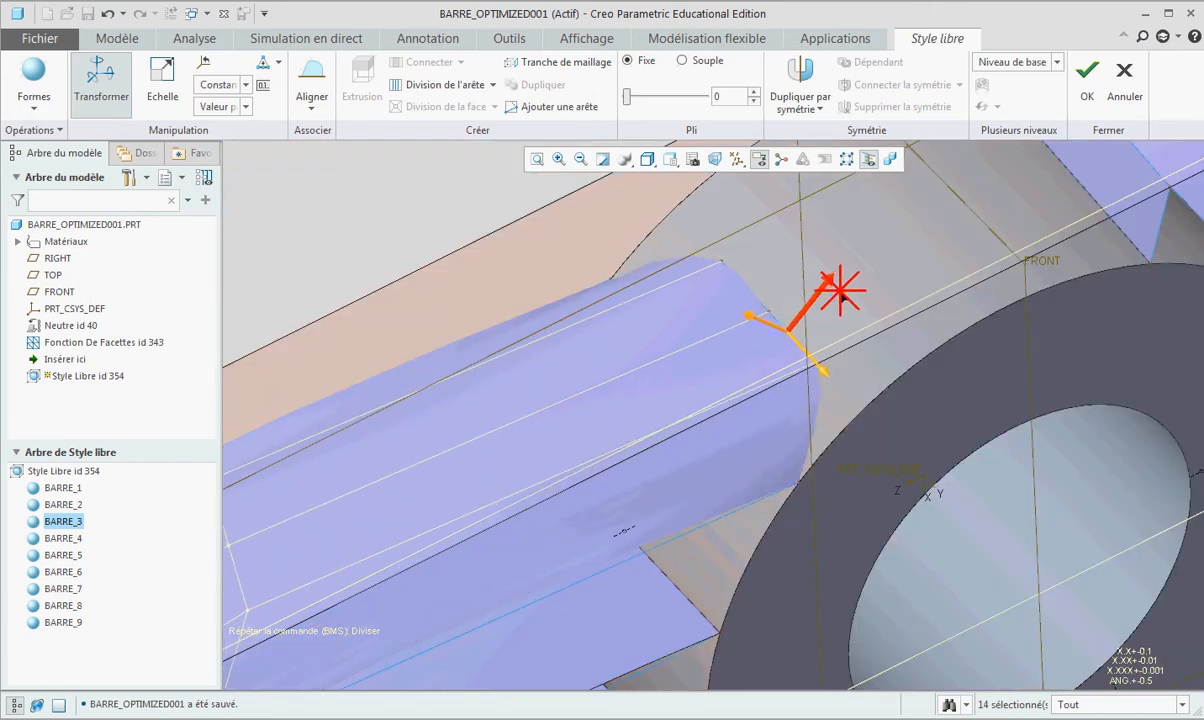
pyautogui.scroll(-2, 779, 310)
pyautogui.scroll(-3, 770, 315)
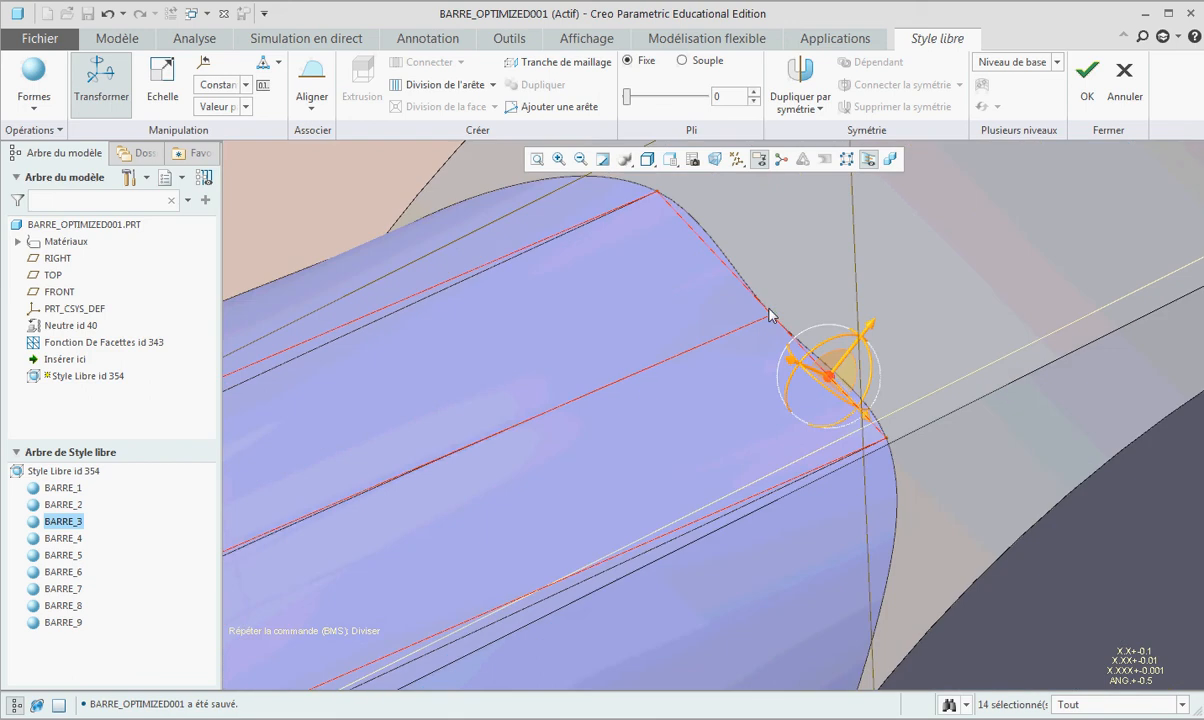
# Reshape BARRE_3's end at the hub by moving the middle vertex of its split end edge outward, and accept the freestyle feature.
pyautogui.click(770, 316)
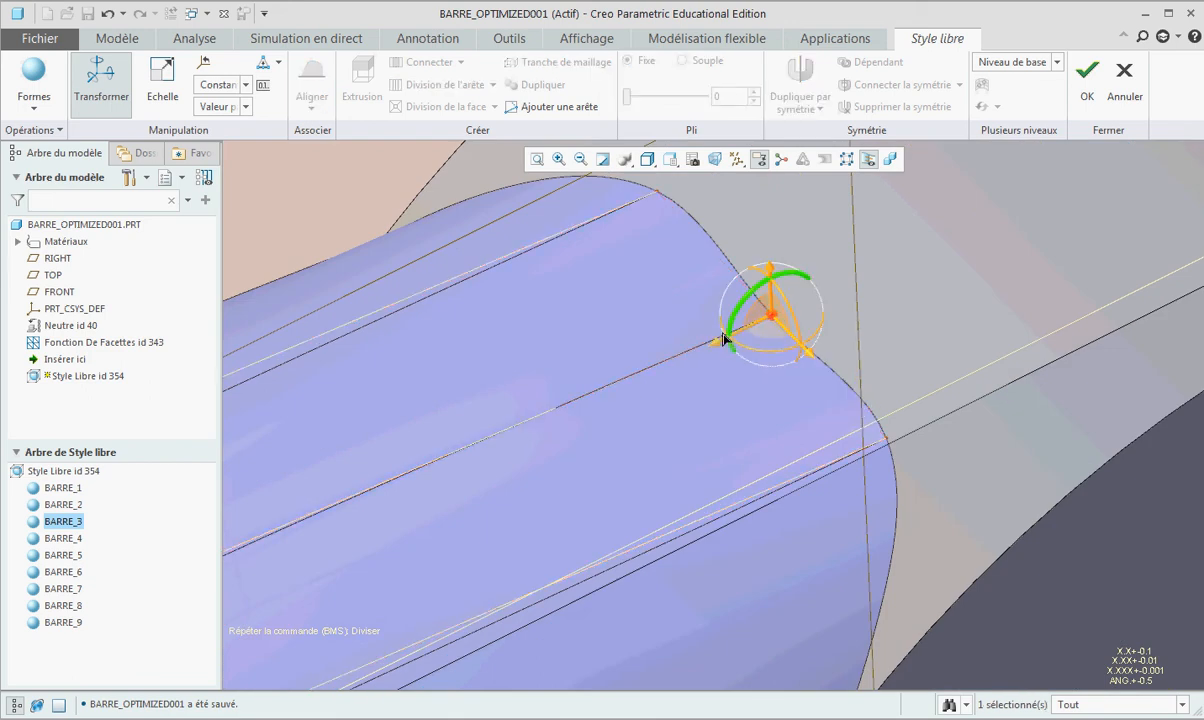
pyautogui.moveTo(768, 316); pyautogui.dragTo(775, 317)
pyautogui.moveTo(806, 270); pyautogui.dragTo(914, 188)
pyautogui.scroll(-3, 898, 272)
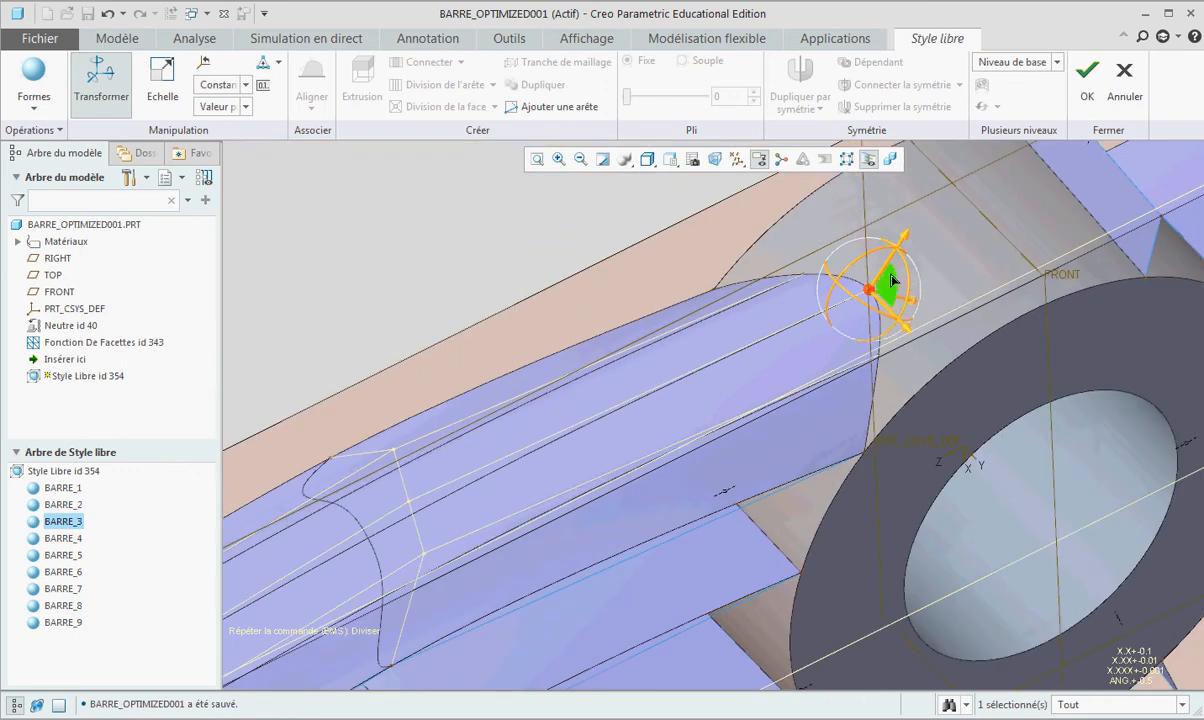
pyautogui.moveTo(880, 277)
pyautogui.mouseDown()
pyautogui.moveTo(929, 216)
pyautogui.moveTo(914, 238)
pyautogui.mouseUp()
pyautogui.click(1087, 78)
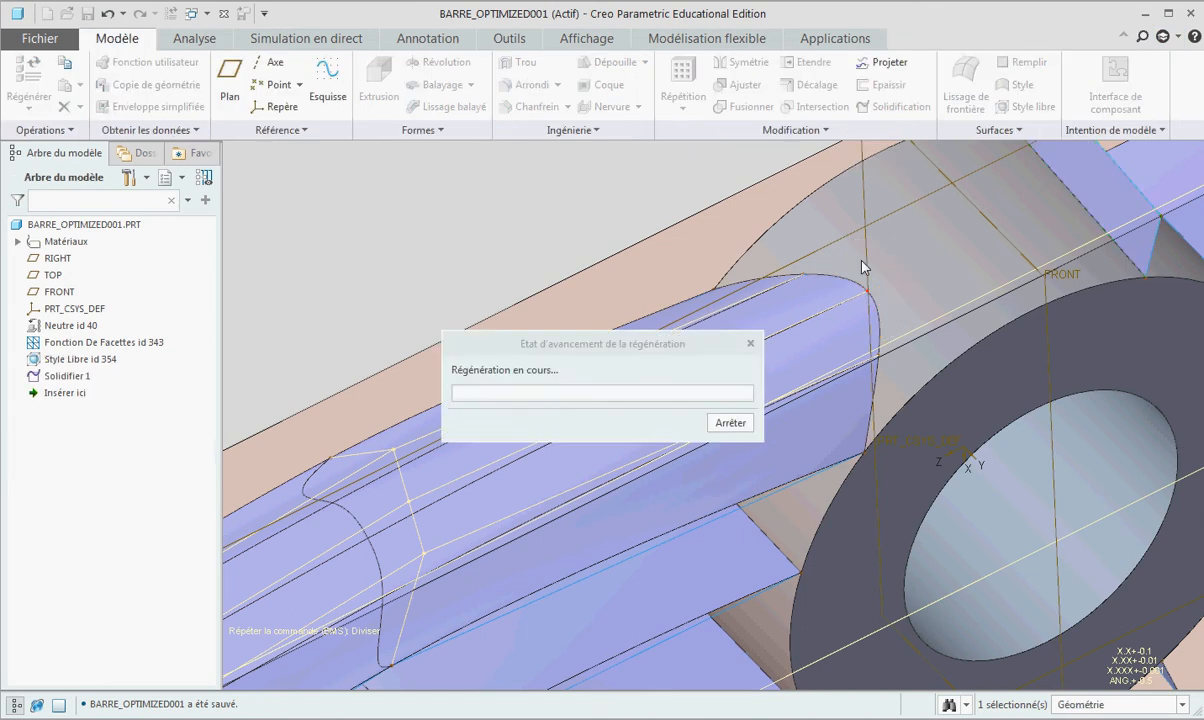
# With selection limited to Arête, round the four rim edges of the large window near the bar's rectangular end with a 2.5 radius.
pyautogui.moveTo(722, 308)
pyautogui.mouseDown(button='middle')
pyautogui.moveTo(634, 242)
pyautogui.moveTo(712, 312)
pyautogui.moveTo(658, 305)
pyautogui.moveTo(693, 333)
pyautogui.moveTo(703, 316)
pyautogui.moveTo(587, 246)
pyautogui.mouseUp(button='middle')
pyautogui.scroll(-5, 660, 310)
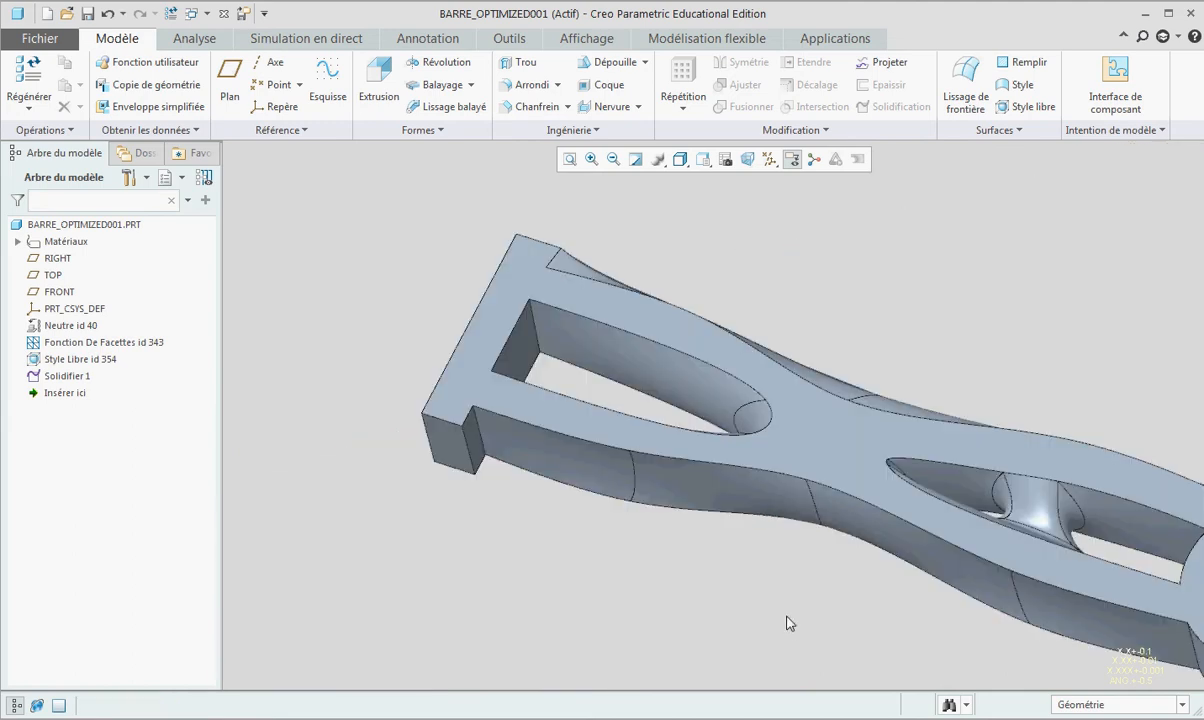
pyautogui.click(1080, 705)
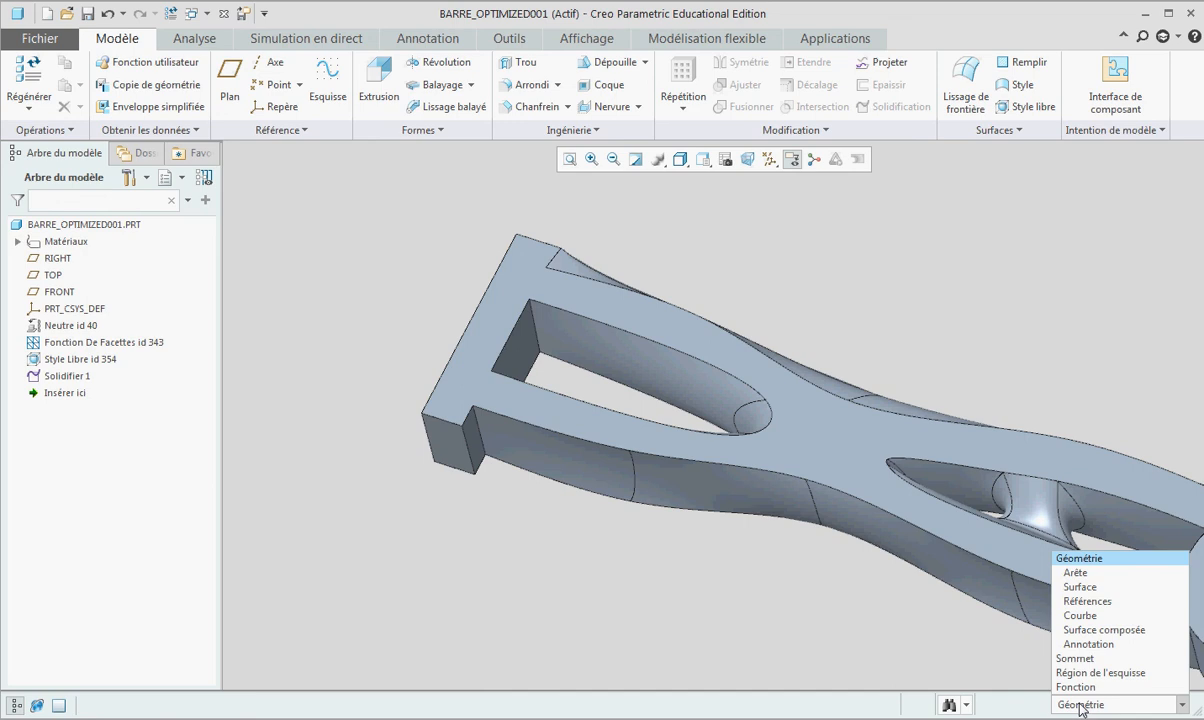
pyautogui.click(1079, 573)
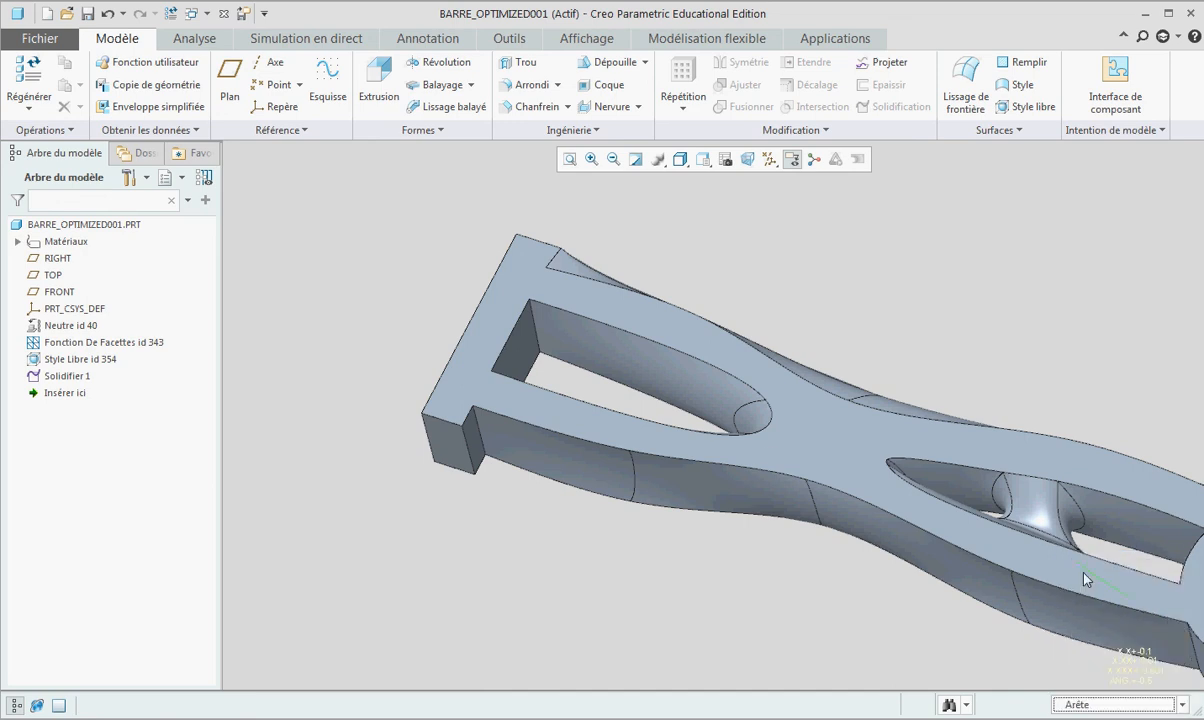
pyautogui.click(772, 424)
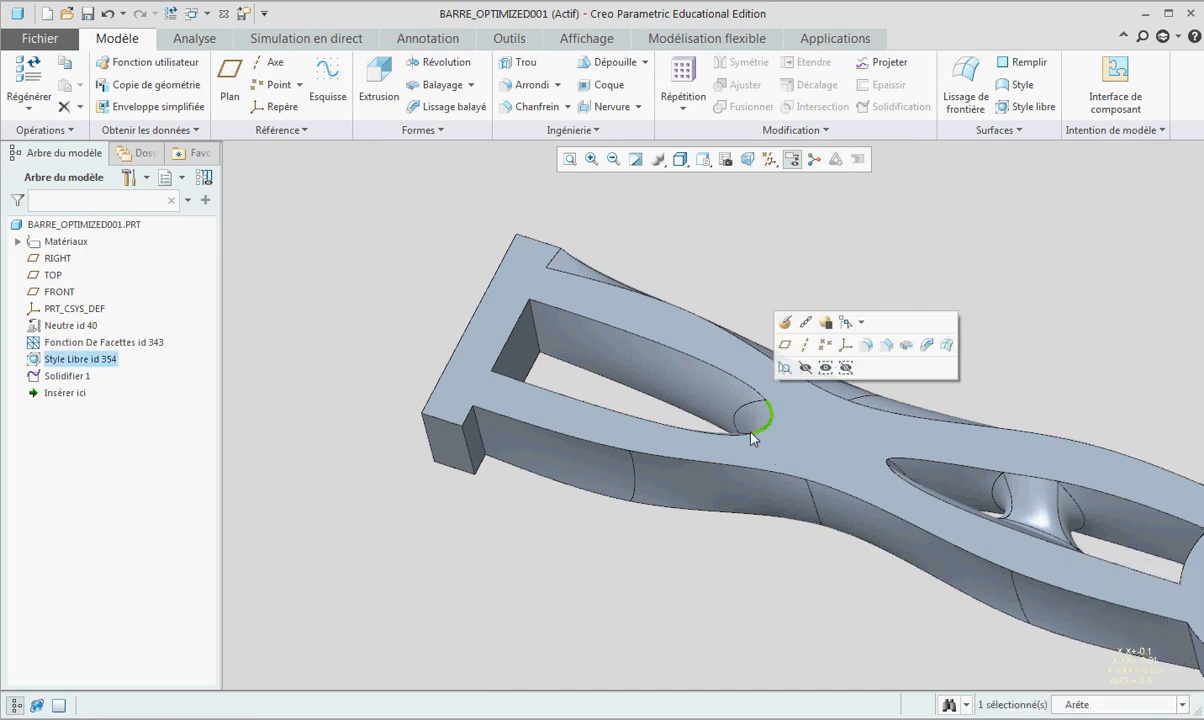
pyautogui.keyDown('ctrl'); pyautogui.click(712, 428); pyautogui.keyUp('ctrl')
pyautogui.keyDown('ctrl'); pyautogui.click(551, 338); pyautogui.keyUp('ctrl')
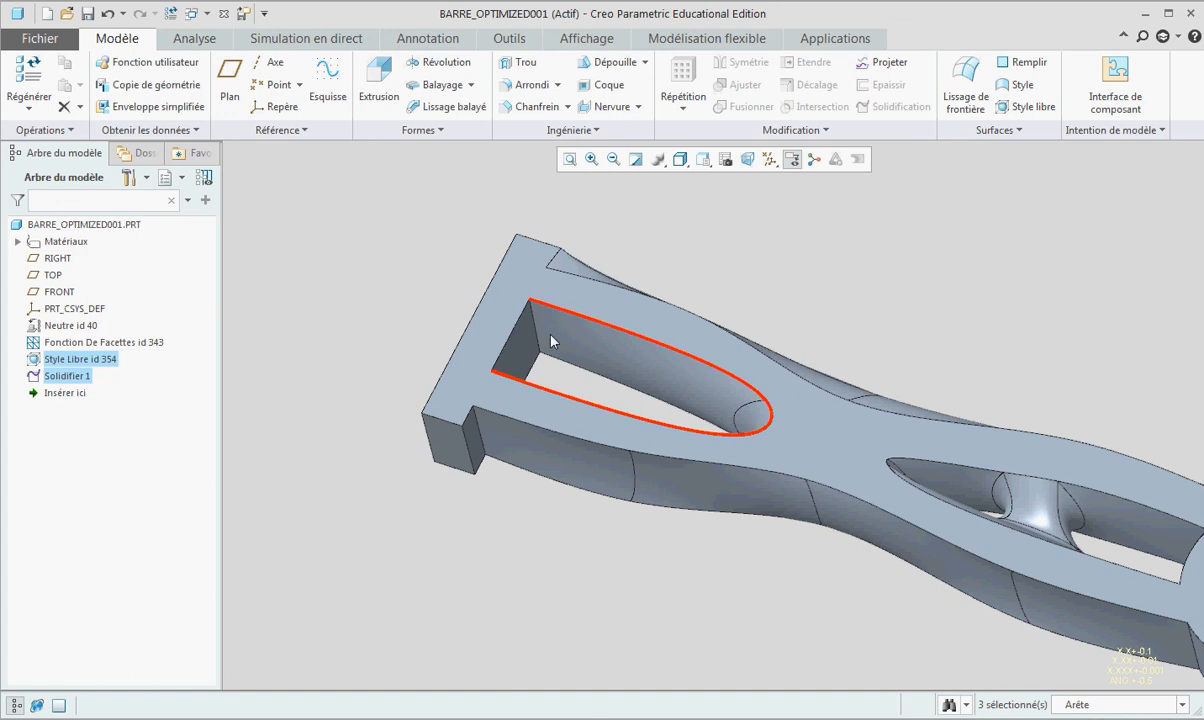
pyautogui.keyDown('ctrl'); pyautogui.click(518, 326); pyautogui.keyUp('ctrl')
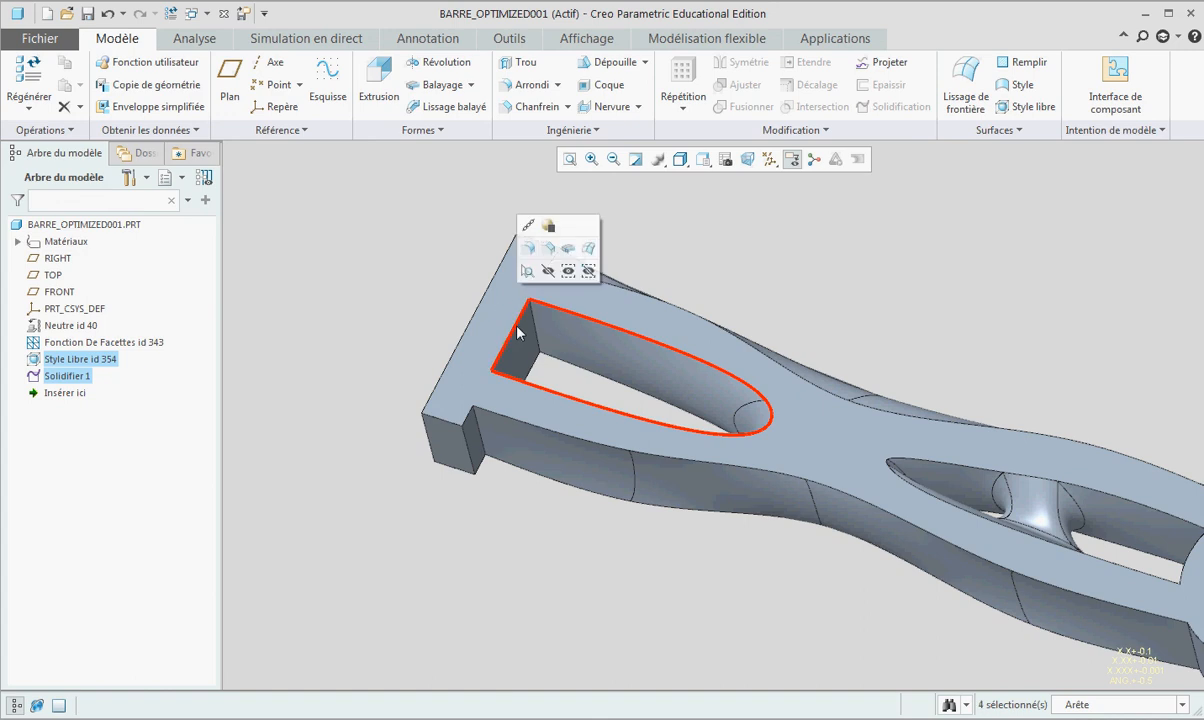
pyautogui.click(530, 86)
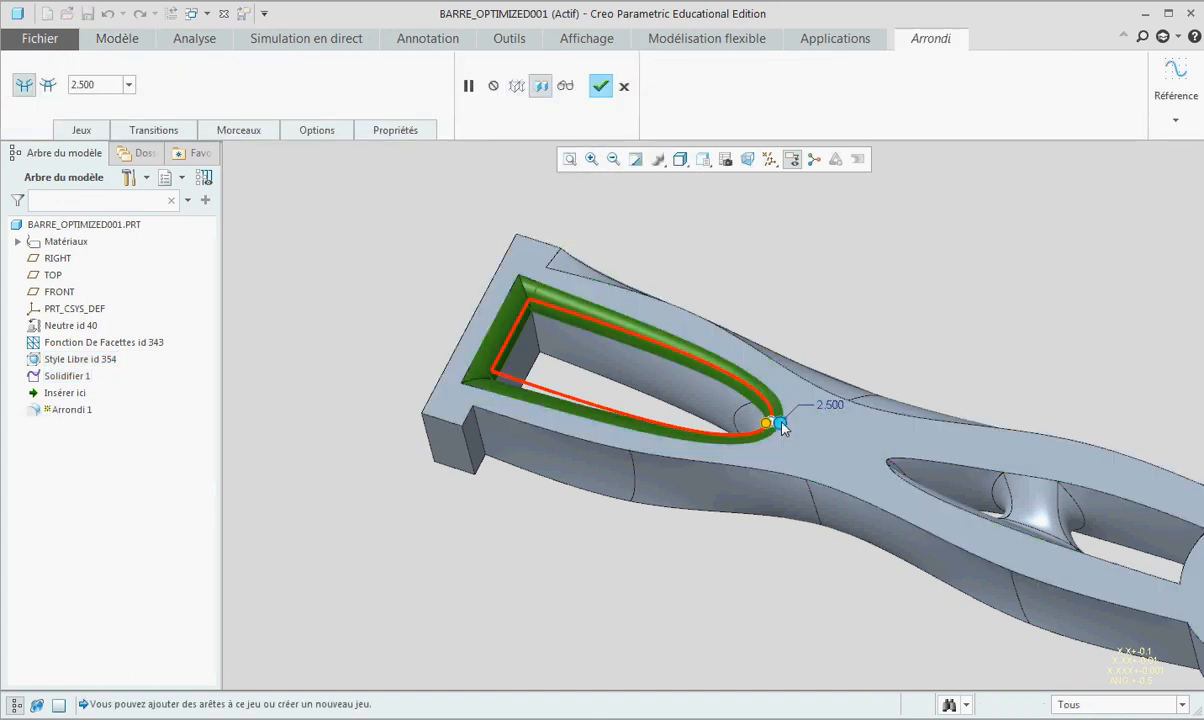
pyautogui.moveTo(779, 422); pyautogui.dragTo(830, 412)
pyautogui.doubleClick(833, 406)
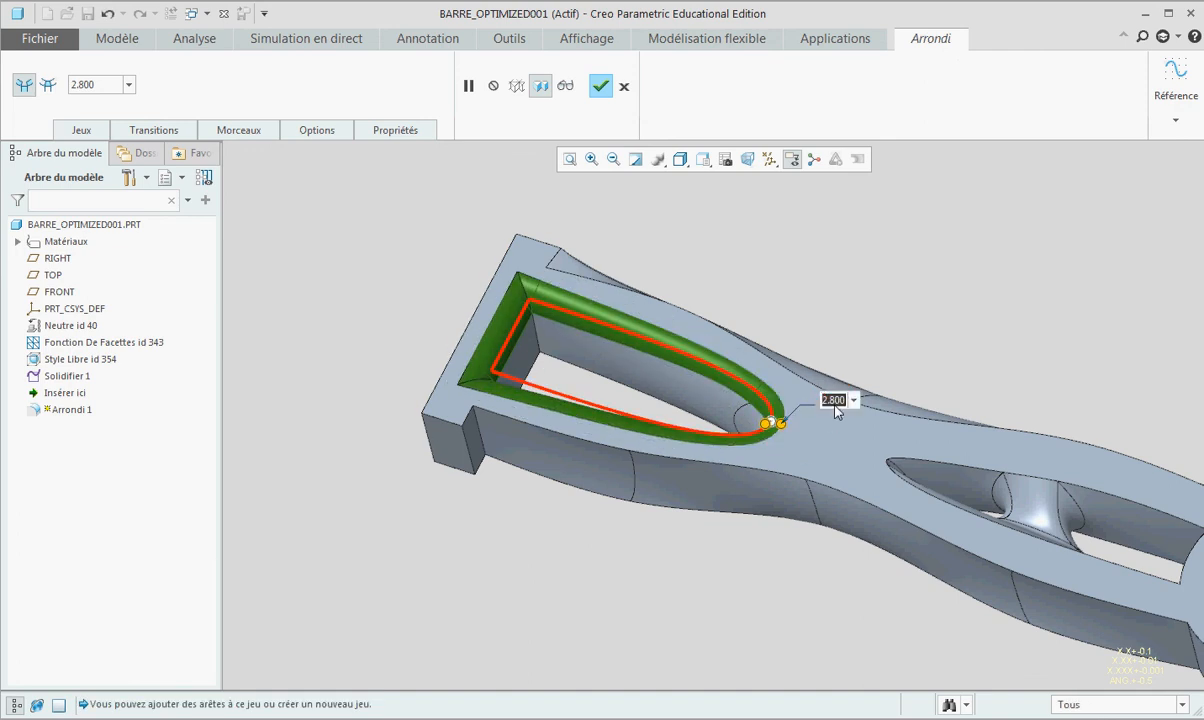
pyautogui.write('2')
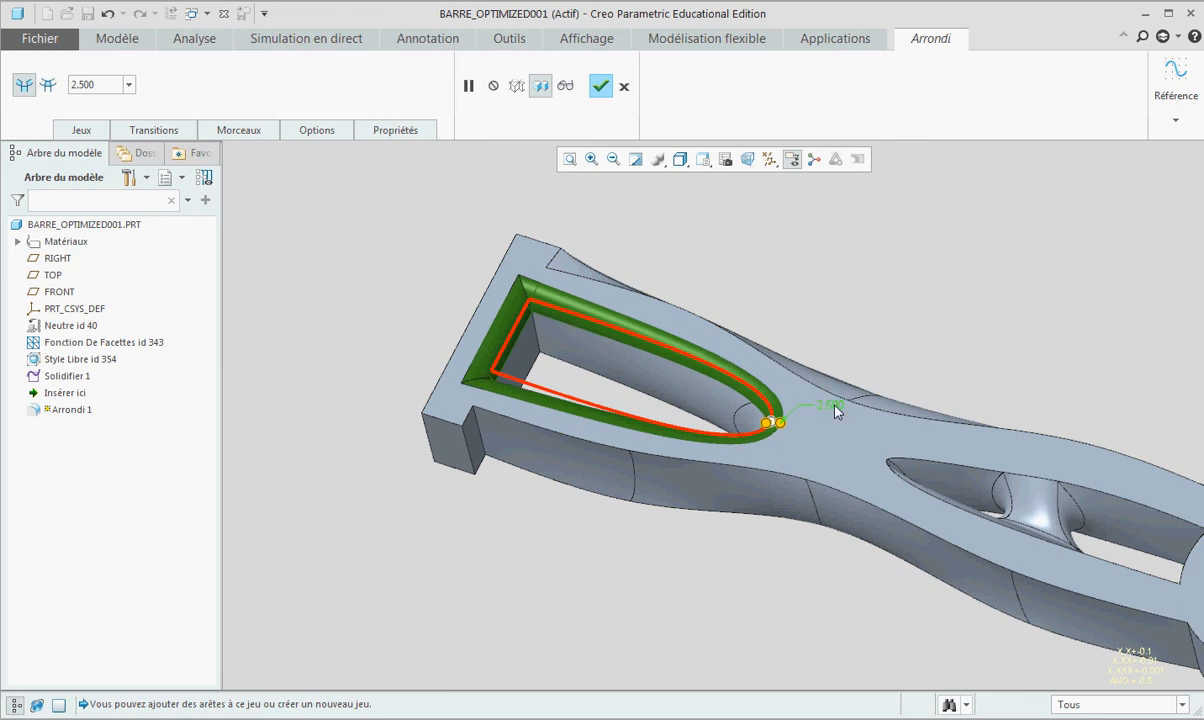
pyautogui.click(600, 86)
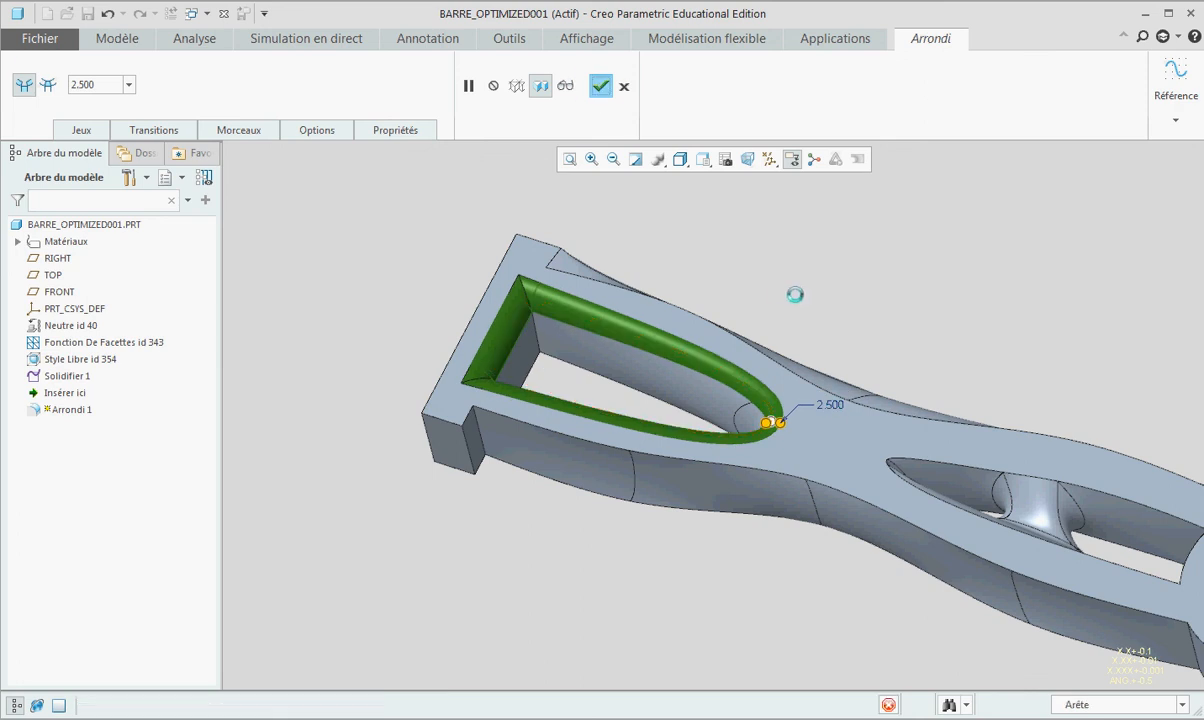
# Start saving a copy of the part and show the available file types for the export.
pyautogui.moveTo(824, 302)
pyautogui.mouseDown(button='middle')
pyautogui.moveTo(890, 317)
pyautogui.moveTo(887, 328)
pyautogui.moveTo(779, 371)
pyautogui.moveTo(790, 345)
pyautogui.mouseUp(button='middle')
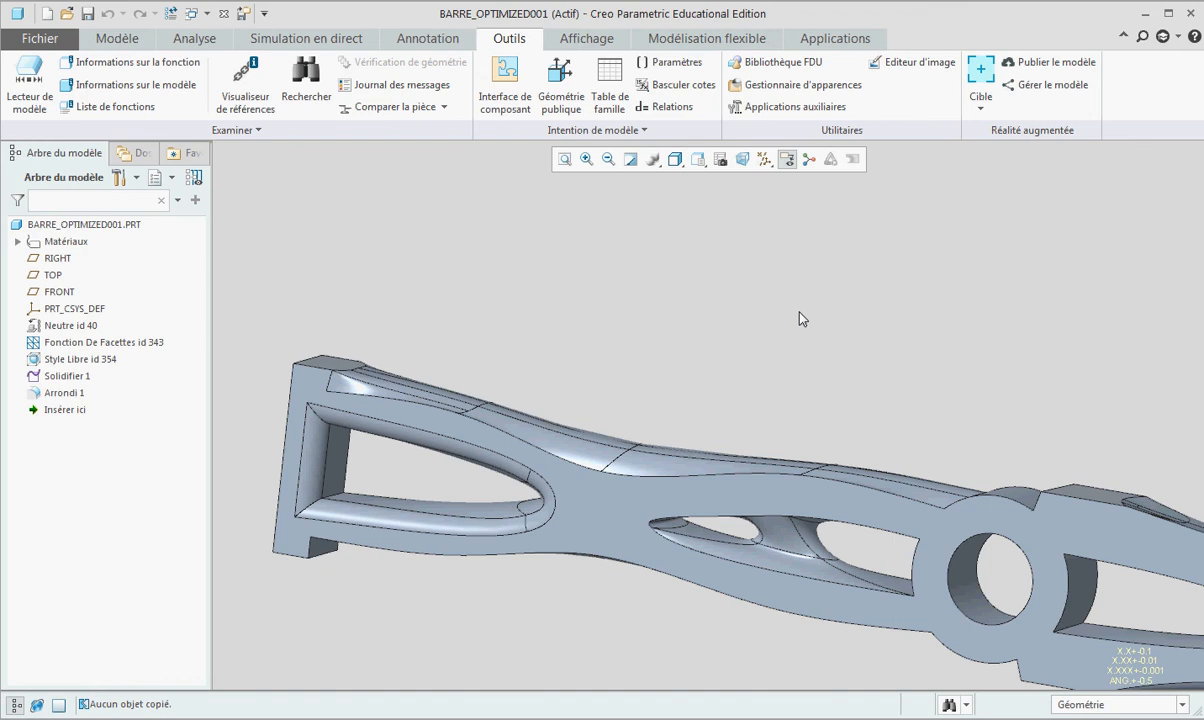
pyautogui.click(22, 44)
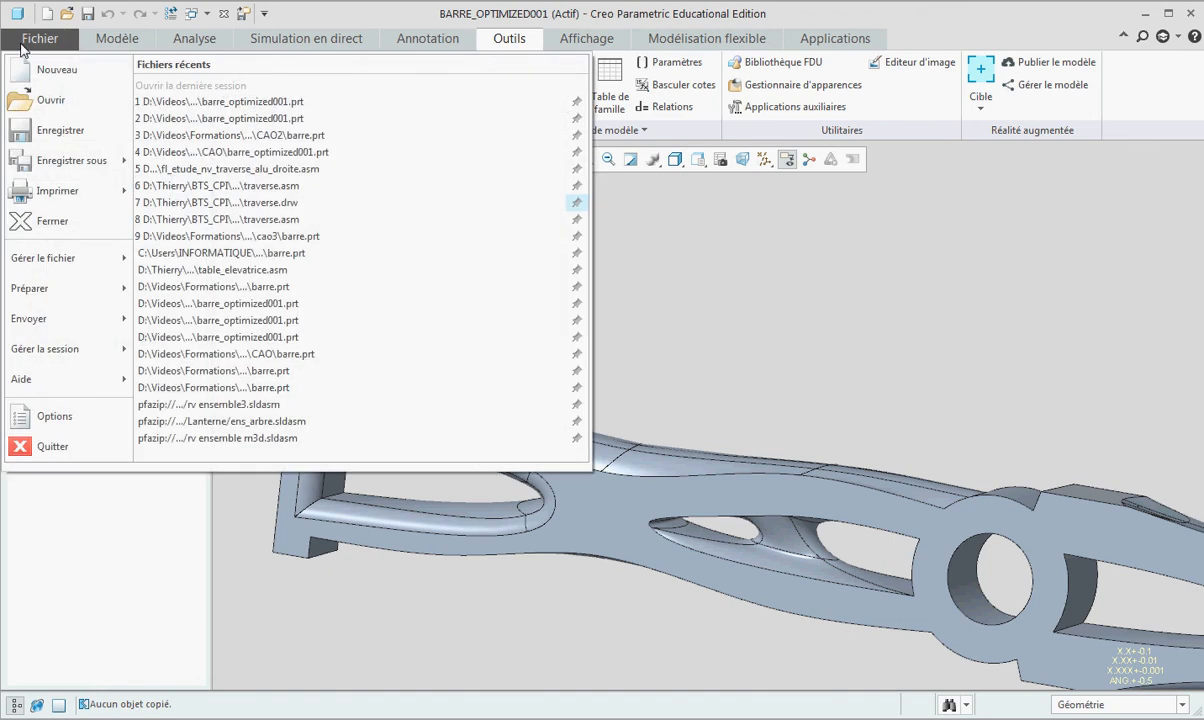
pyautogui.moveTo(70, 160)
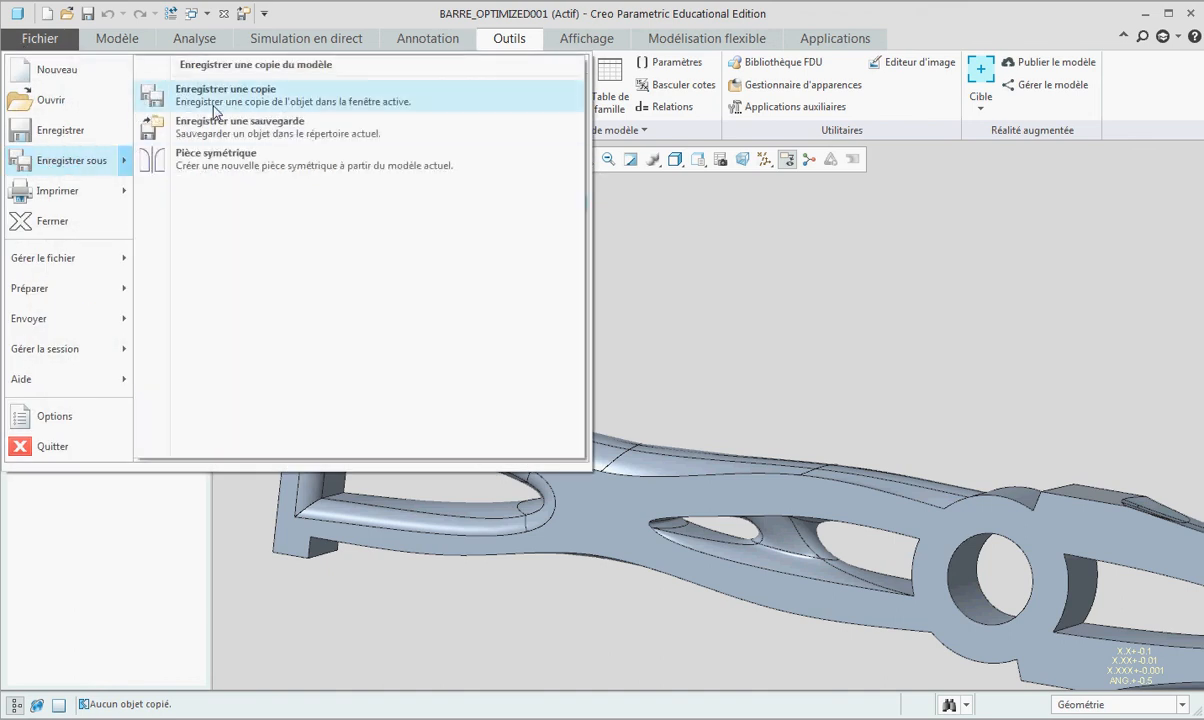
pyautogui.click(213, 108)
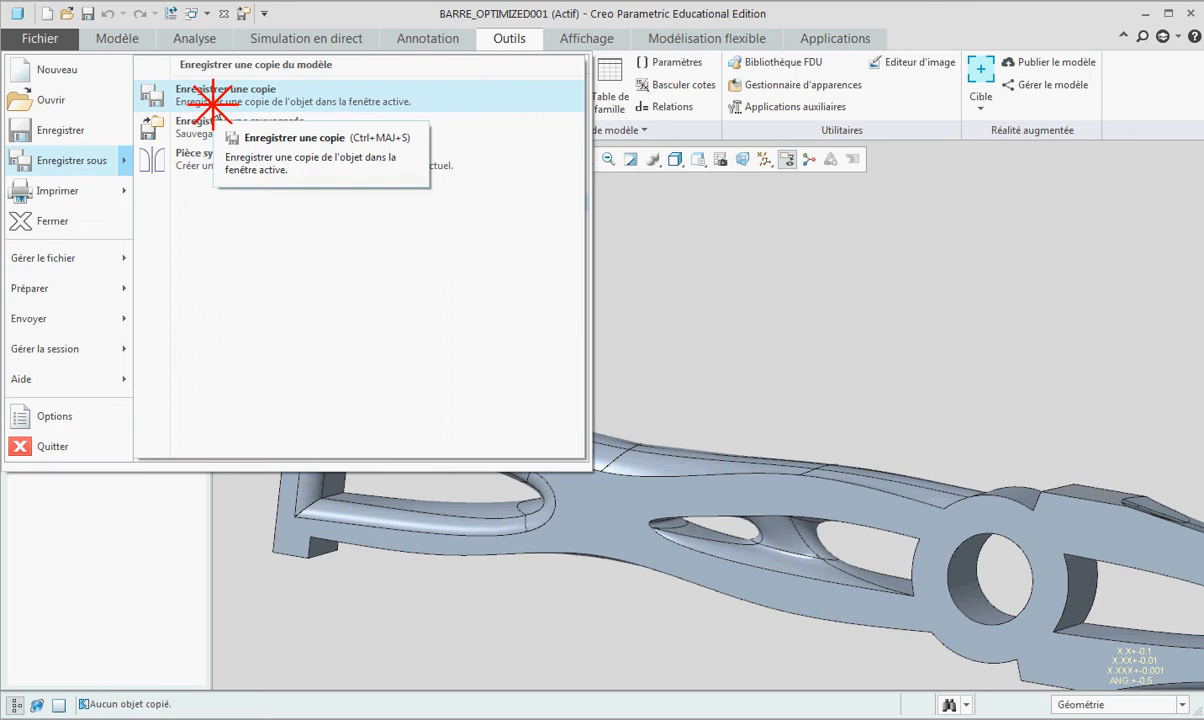
pyautogui.click(380, 594)
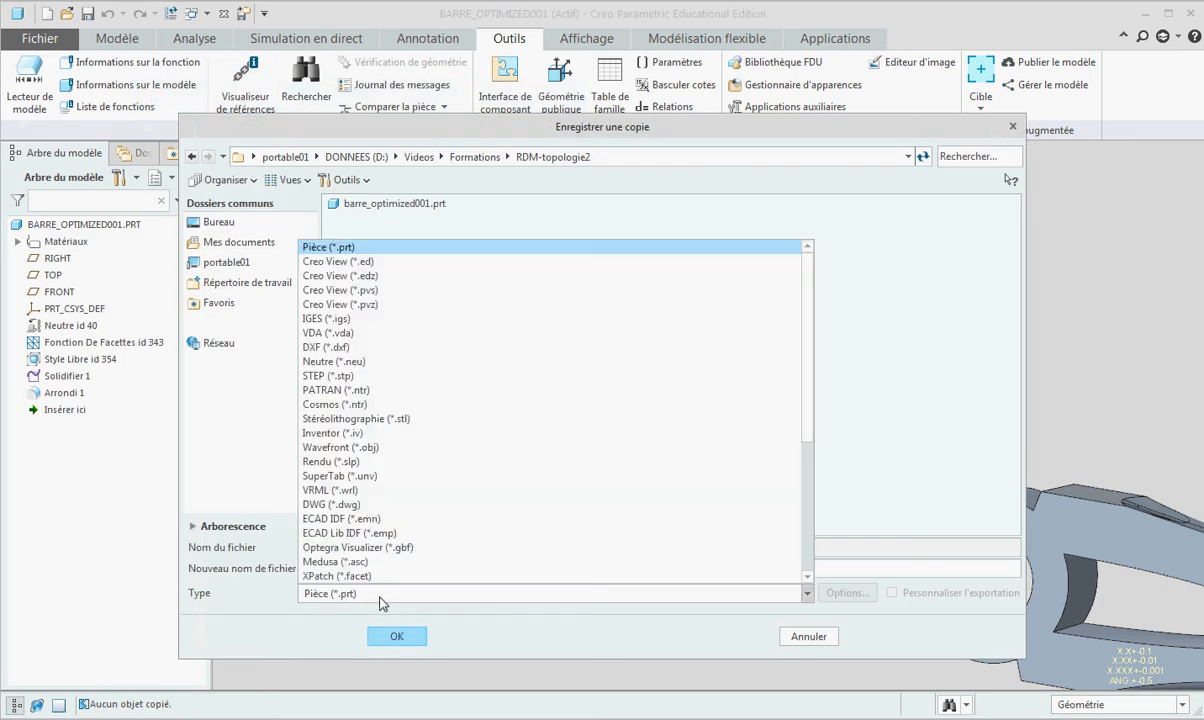